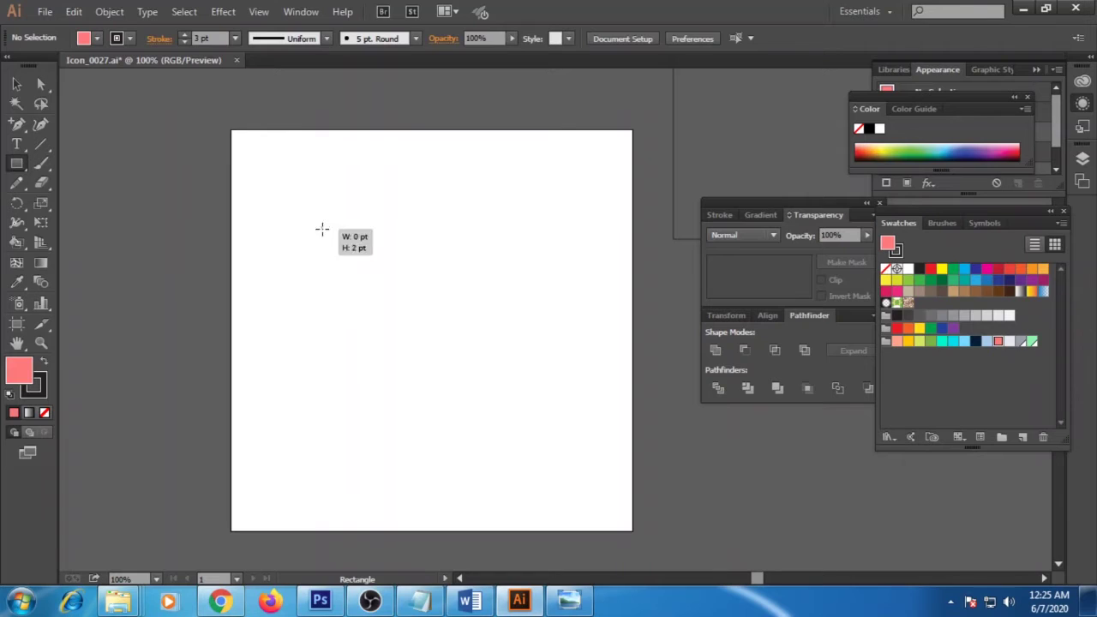
# Drag out a rectangle on the blank Icon_0027 artboard as the van body outline.
pyautogui.moveTo(321, 228); pyautogui.dragTo(506, 329)
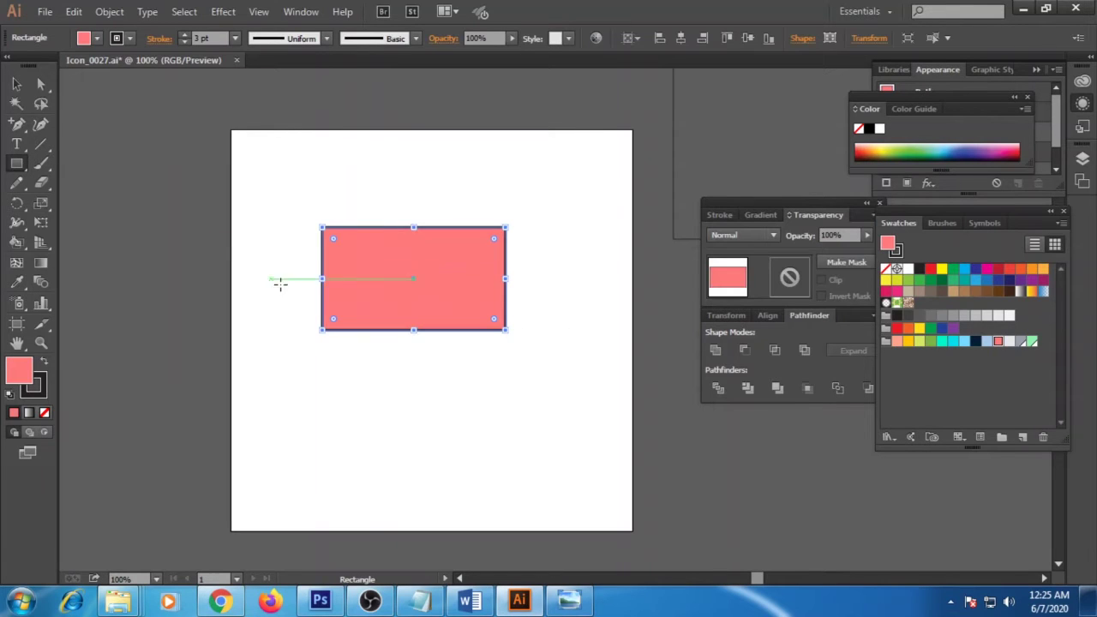
# Remove the rectangle's fill, slant its front corner with an added anchor, and start a thin roof strip.
pyautogui.click(44, 413)
pyautogui.press('+')
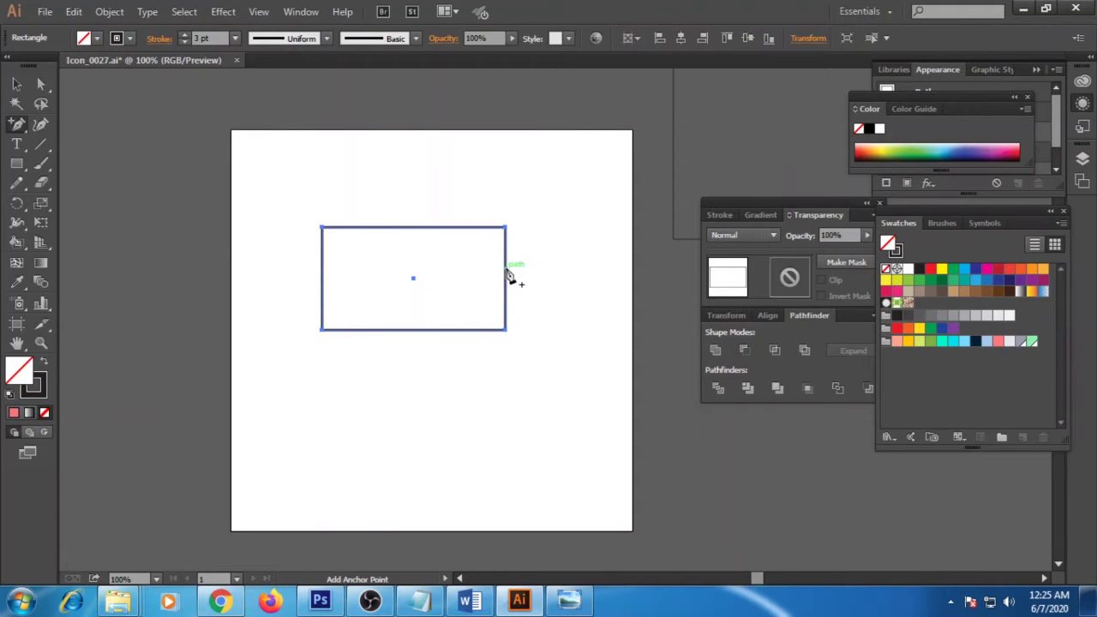
pyautogui.click(506, 274)
pyautogui.click(506, 329)
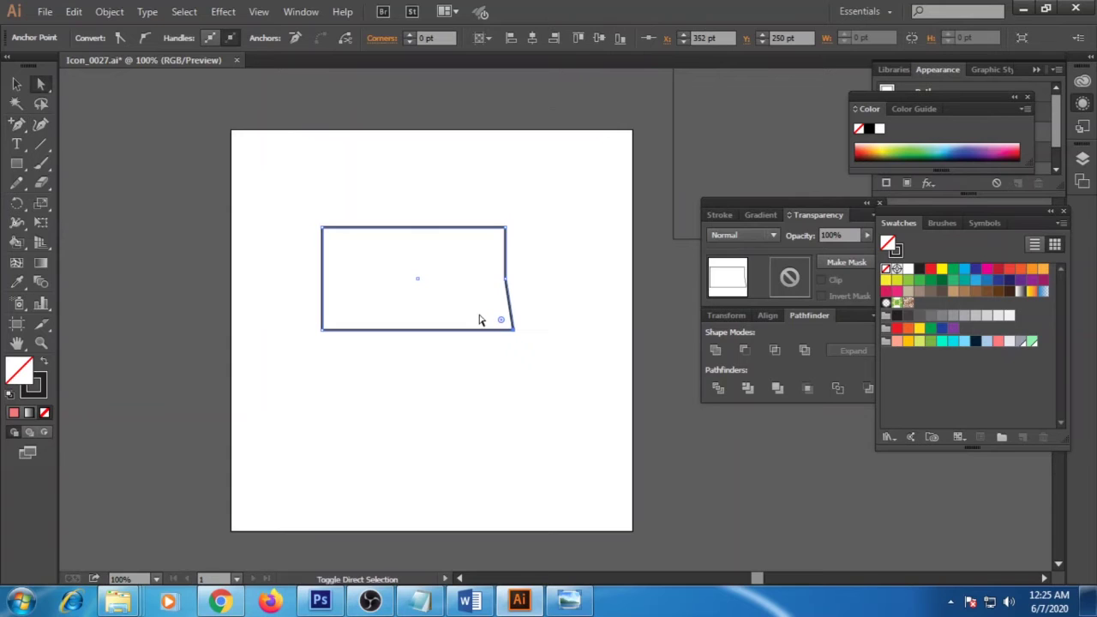
pyautogui.press('ctrl')
pyautogui.moveTo(562, 373); pyautogui.dragTo(300, 307)
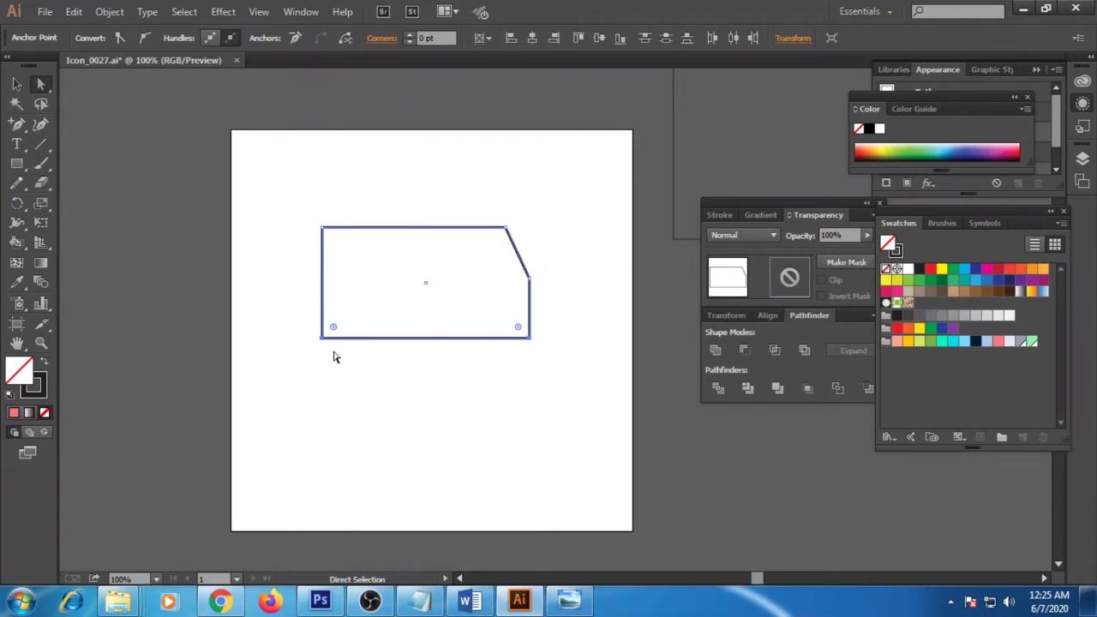
pyautogui.press('p')
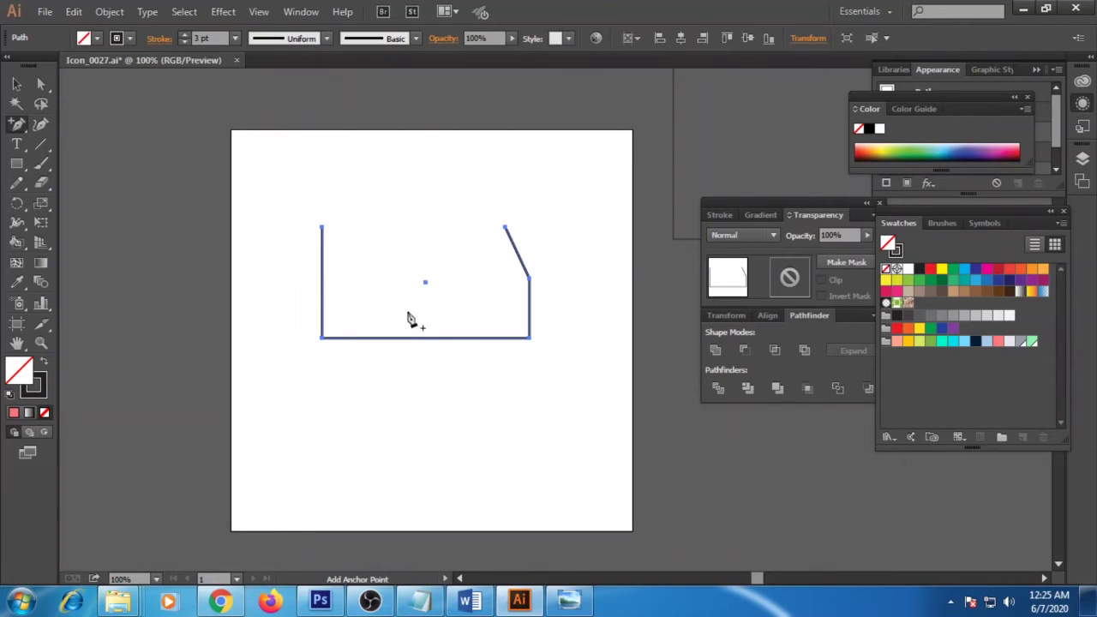
pyautogui.moveTo(321, 205); pyautogui.dragTo(531, 228)
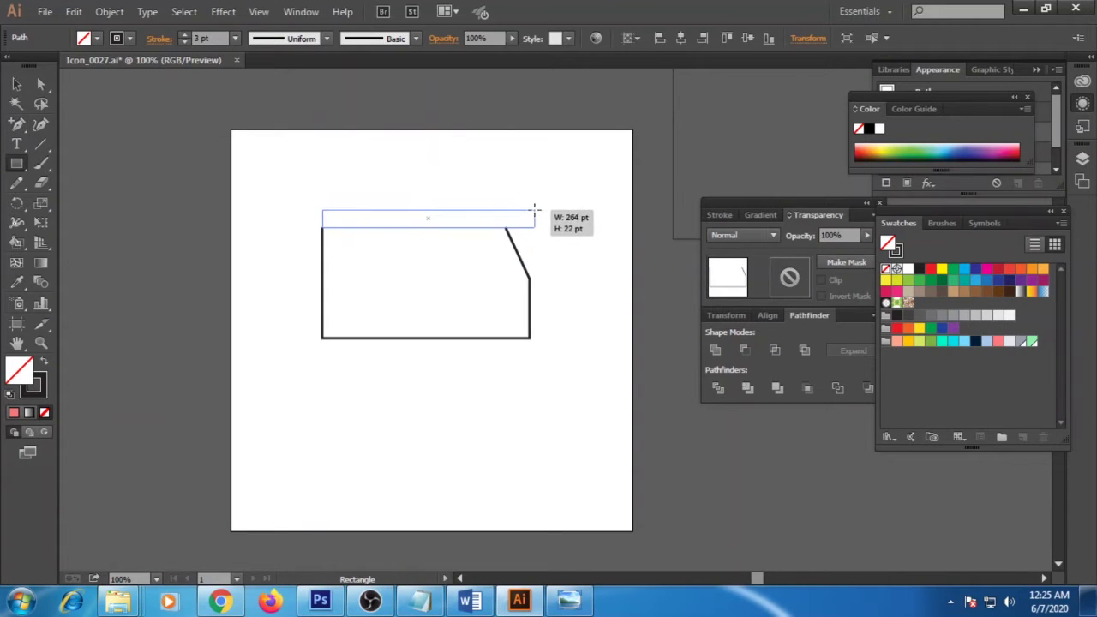
# Move the body and roof strip lower on the artboard.
pyautogui.click(14, 85)
pyautogui.click(566, 318)
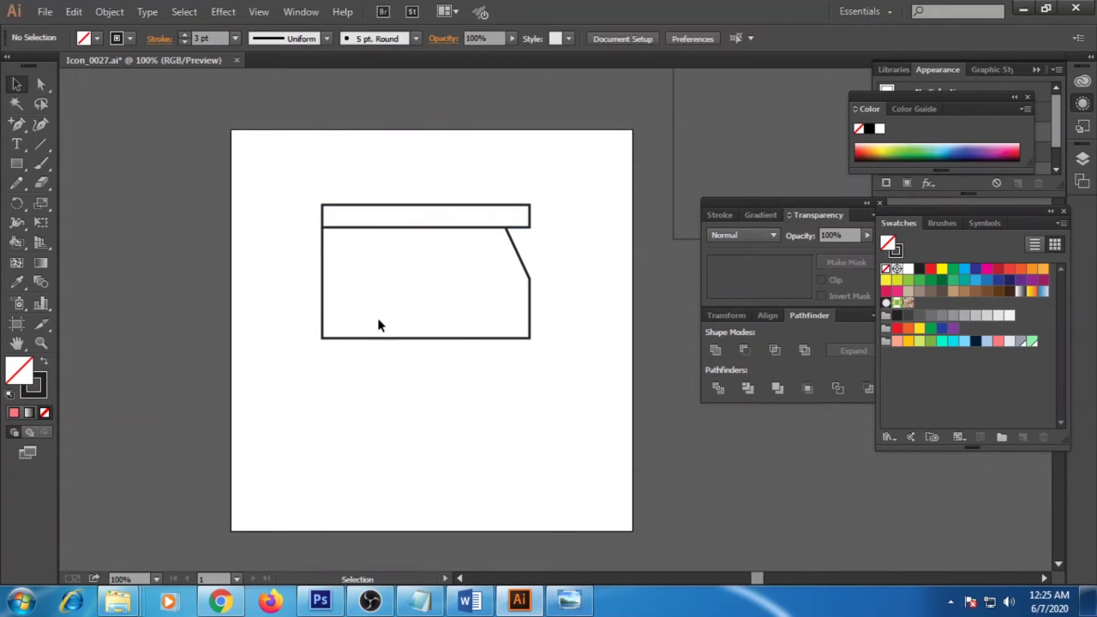
pyautogui.moveTo(535, 408)
pyautogui.mouseDown()
pyautogui.moveTo(466, 223)
pyautogui.moveTo(465, 264)
pyautogui.mouseUp()
pyautogui.click(605, 335)
# Round the roof strip's top corners and the body's two bottom corners.
pyautogui.moveTo(294, 216); pyautogui.dragTo(528, 253)
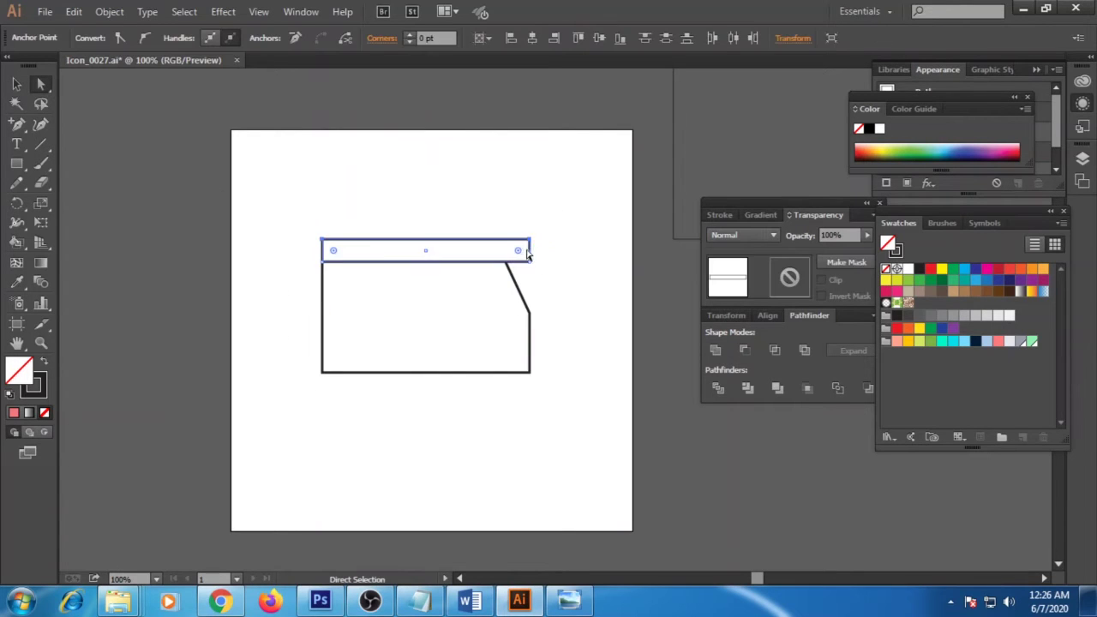
pyautogui.moveTo(310, 387); pyautogui.dragTo(333, 367)
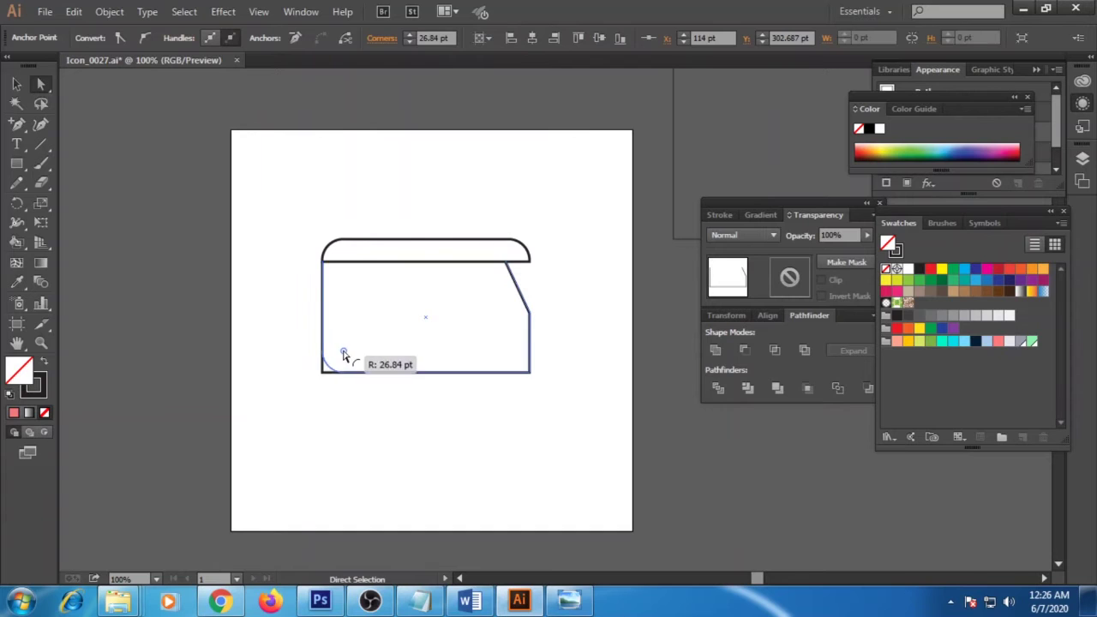
pyautogui.moveTo(558, 411); pyautogui.dragTo(309, 345)
pyautogui.click(505, 401)
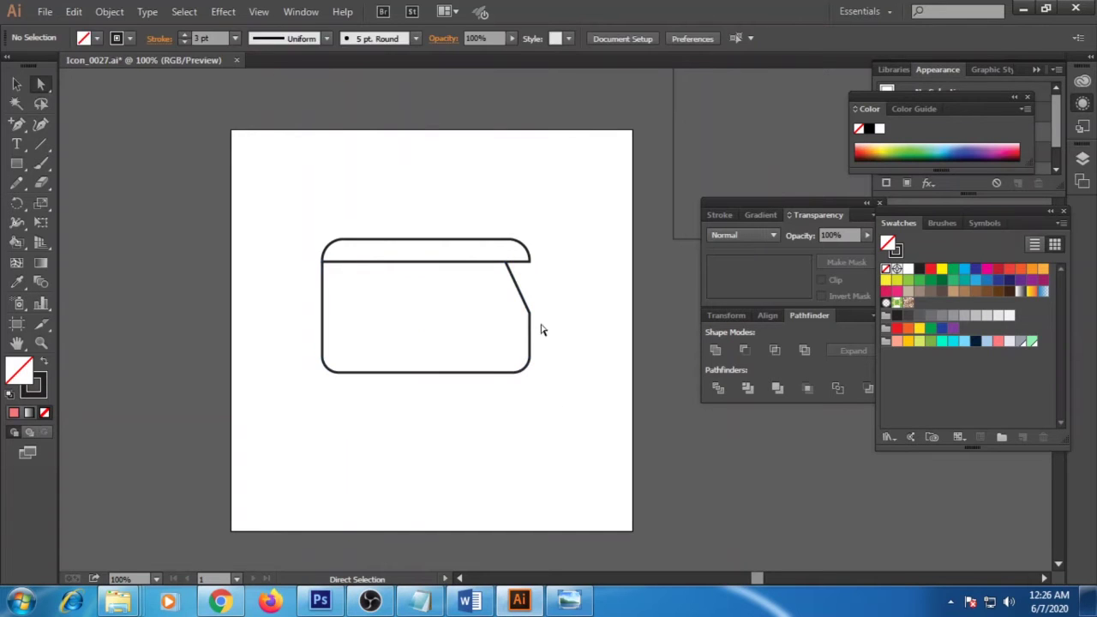
pyautogui.click(518, 314)
pyautogui.click(556, 334)
# Push the van's front anchors further right and round the front corners.
pyautogui.moveTo(427, 196); pyautogui.dragTo(568, 409)
pyautogui.hotkey('shift', 'Right')
pyautogui.hotkey('shift', 'Right')
pyautogui.click(578, 436)
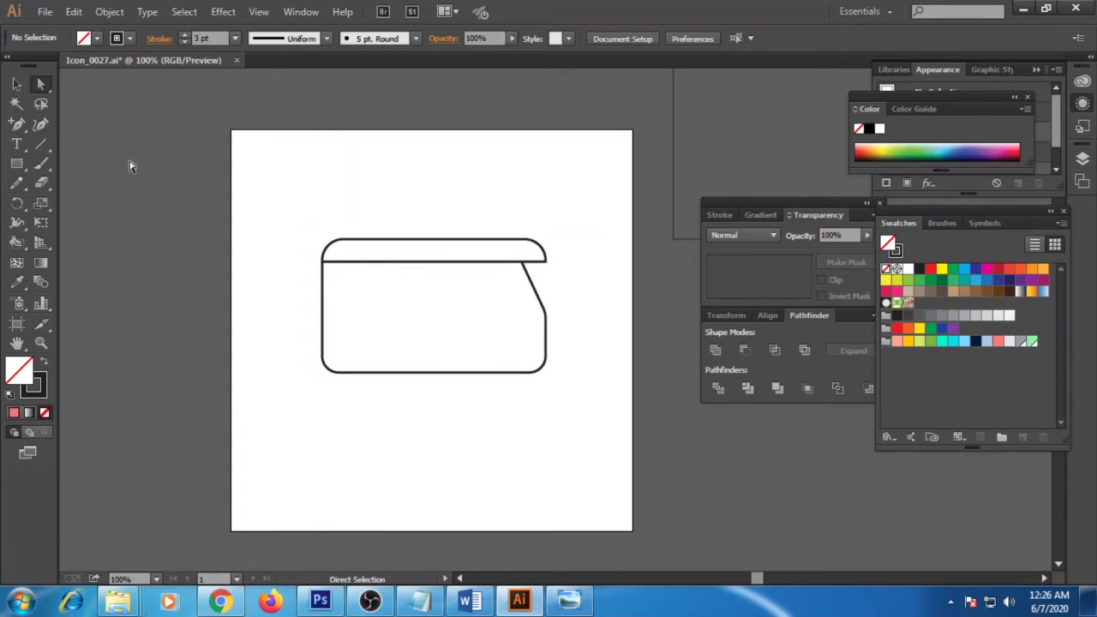
pyautogui.click(18, 125)
pyautogui.click(53, 125)
pyautogui.moveTo(608, 409); pyautogui.dragTo(517, 322)
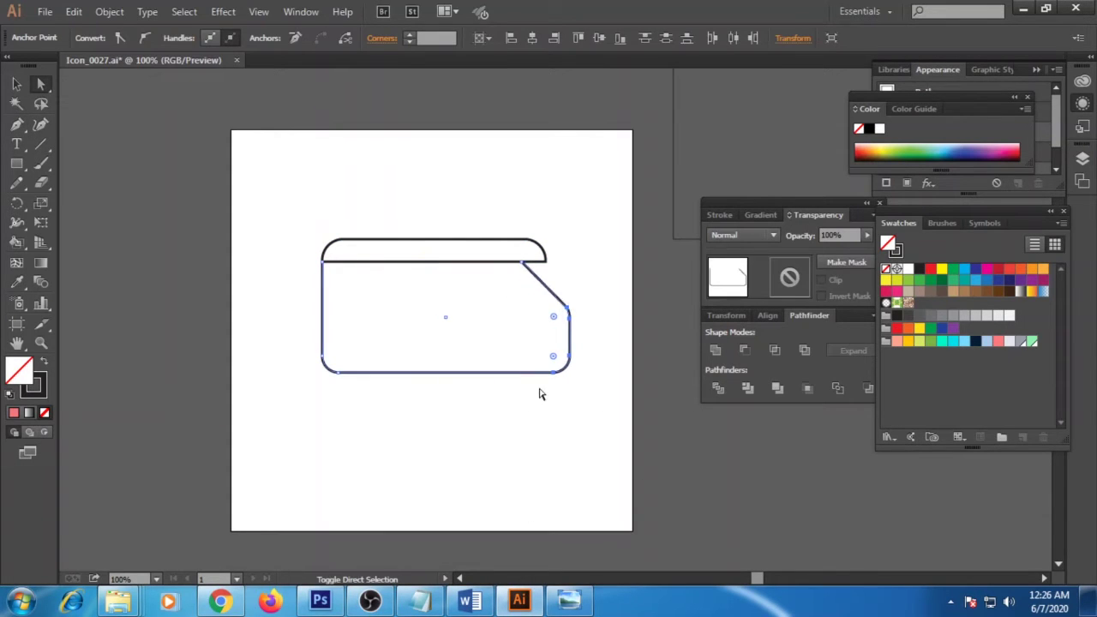
pyautogui.click(384, 275)
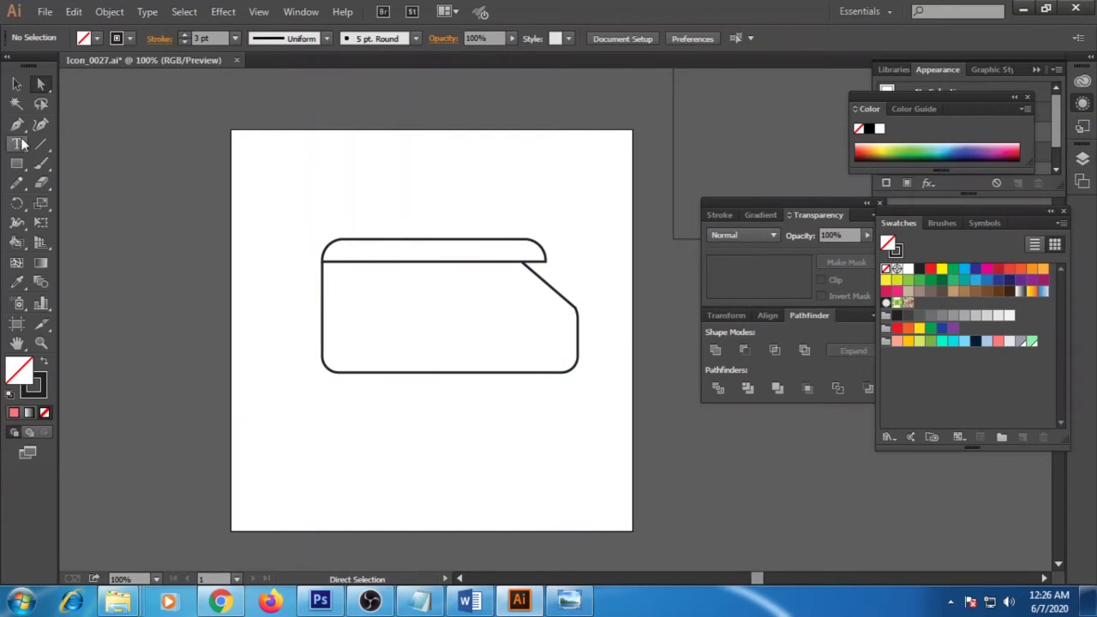
# Draw an L-shaped windshield line from below the roof down and across to the front edge.
pyautogui.click(469, 261)
pyautogui.click(469, 312)
pyautogui.click(579, 312)
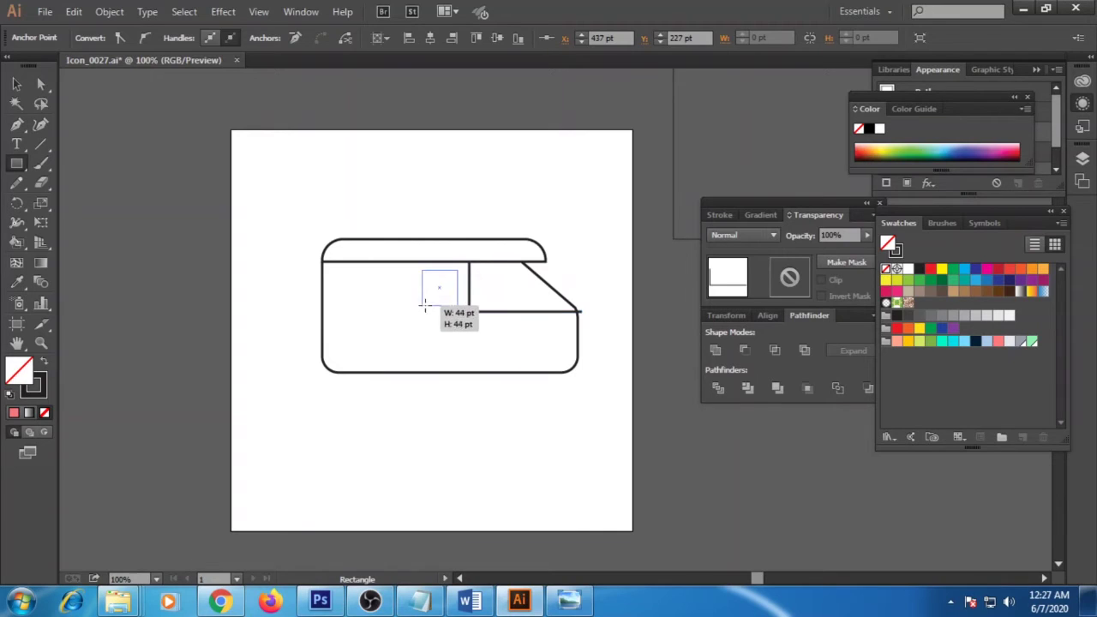
# Draw a small square side window and nudge it left.
pyautogui.moveTo(457, 270); pyautogui.dragTo(413, 315)
pyautogui.press('v')
pyautogui.hotkey('shift', 'Left')
pyautogui.hotkey('shift', 'Left')
pyautogui.hotkey('shift', 'Left')
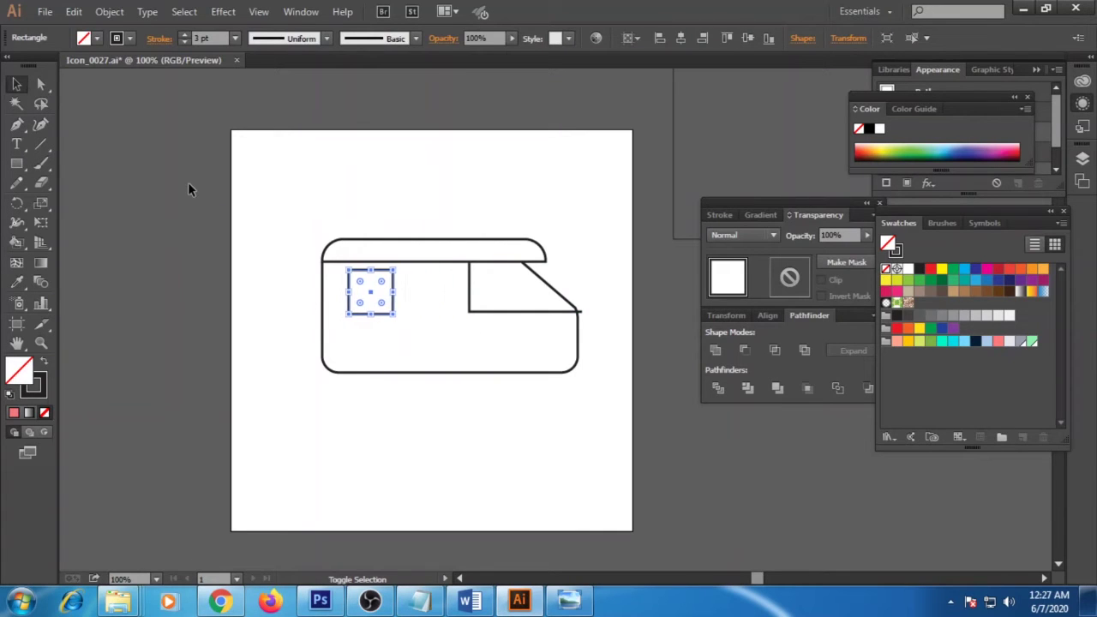
pyautogui.hotkey('shift', 'Left')
pyautogui.click(380, 348)
pyautogui.click(371, 316)
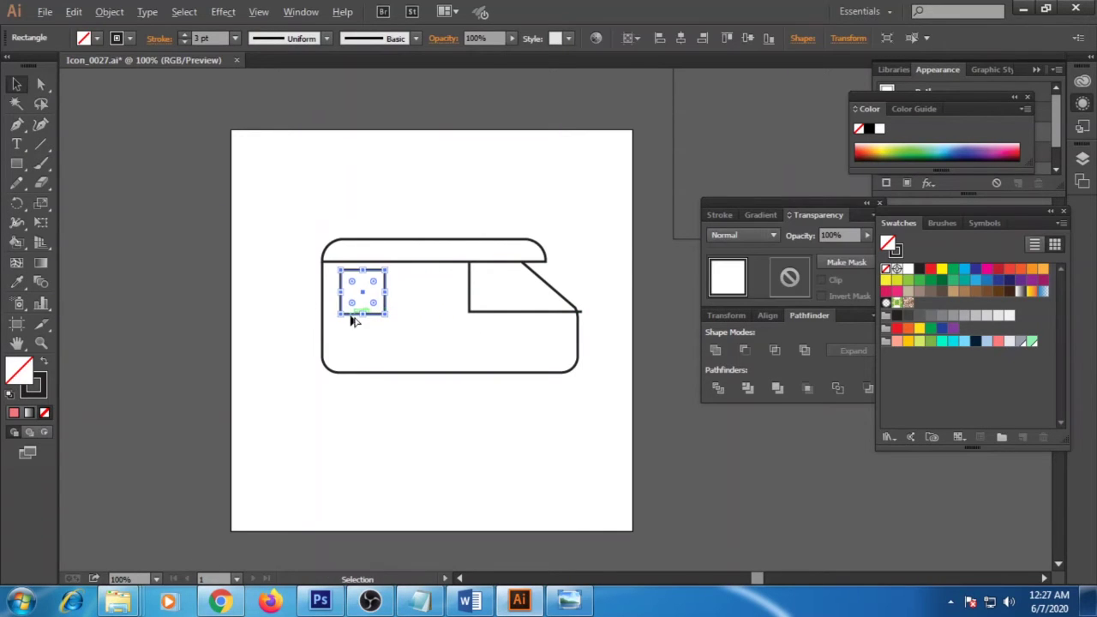
# Copy the window to its right, remove its bottom edge, and stretch it down into a door.
pyautogui.moveTo(352, 316); pyautogui.dragTo(410, 314)
pyautogui.press('p')
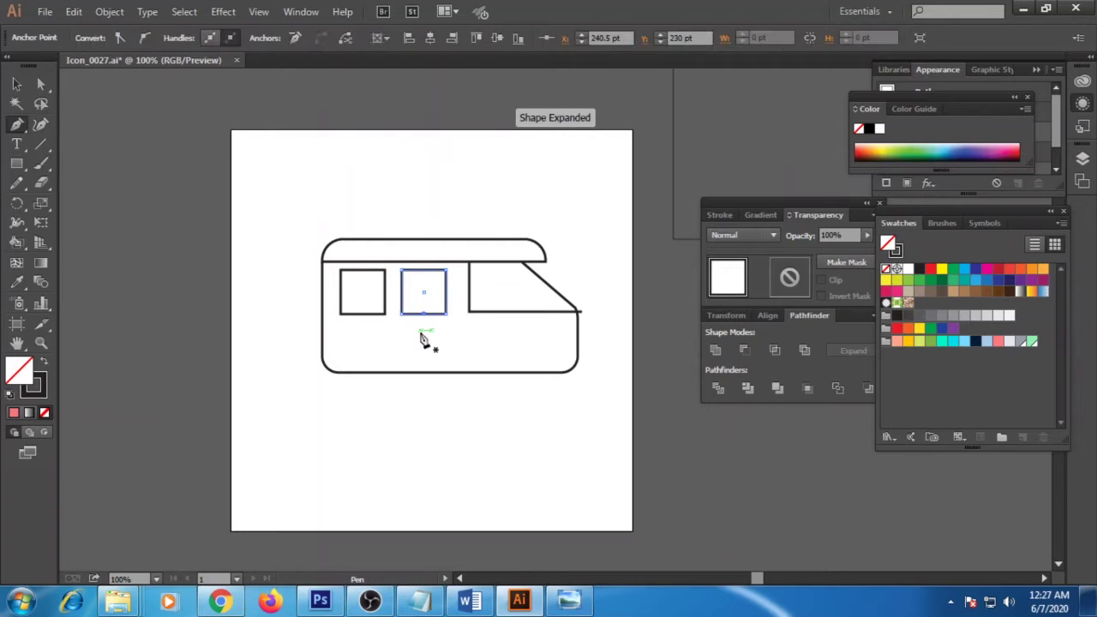
pyautogui.click(40, 85)
pyautogui.moveTo(451, 333); pyautogui.dragTo(399, 308)
pyautogui.keyDown('shift'); pyautogui.click(407, 326); pyautogui.keyUp('shift')
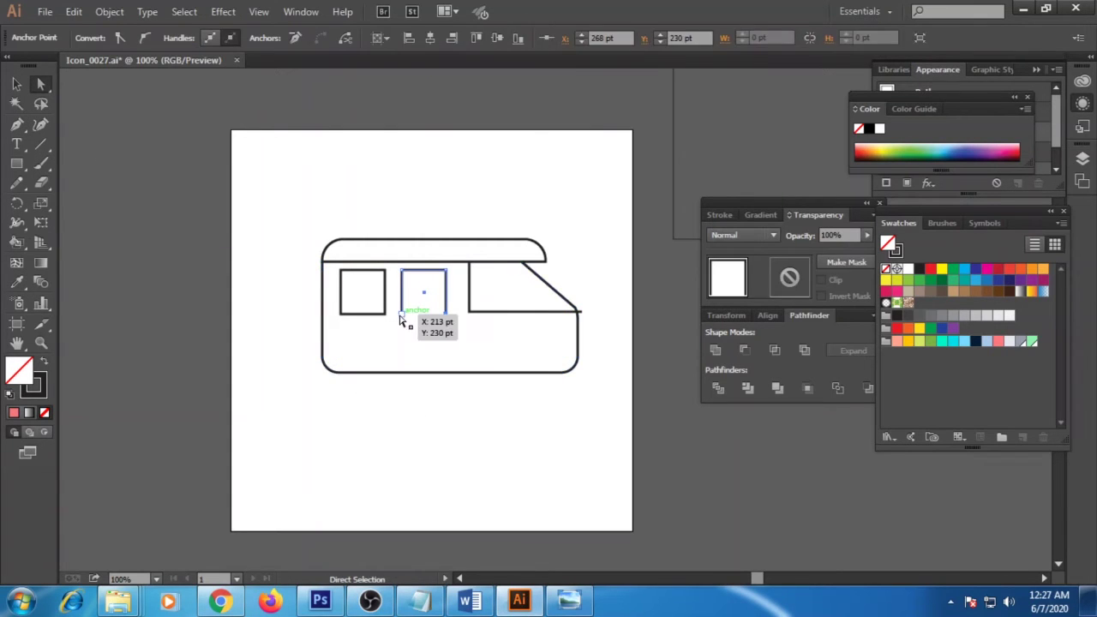
pyautogui.click(431, 420)
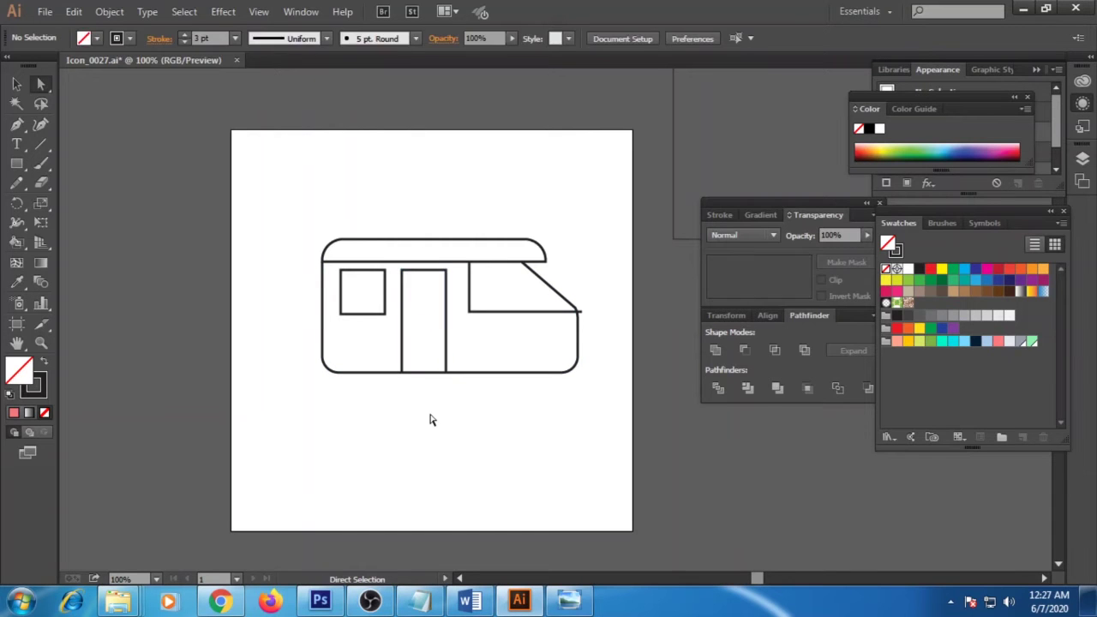
pyautogui.click(588, 316)
pyautogui.click(478, 346)
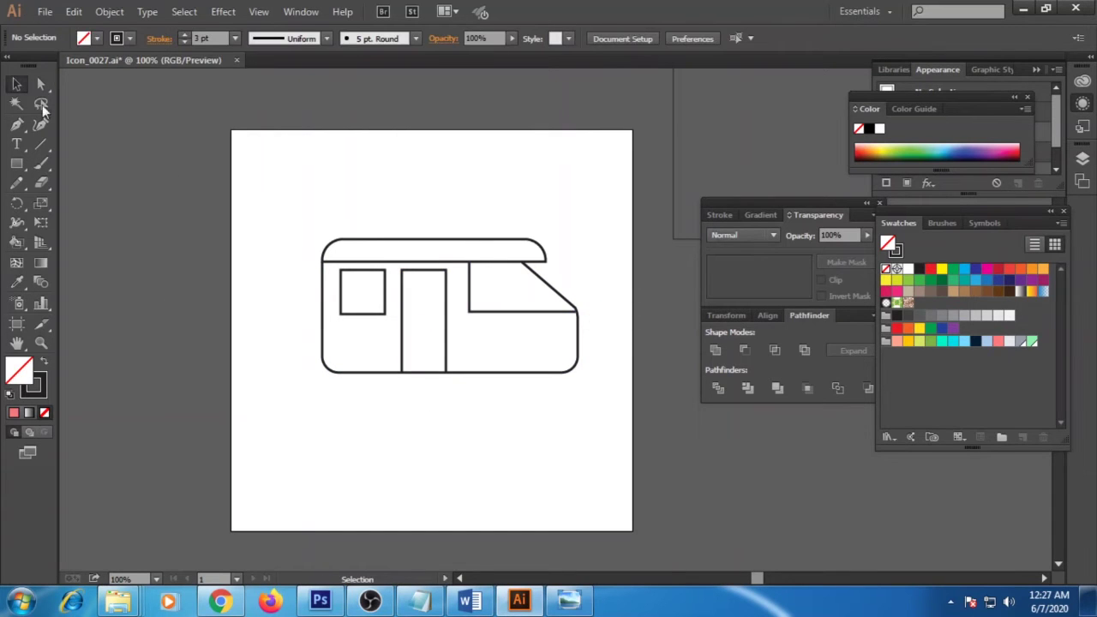
# Draw a circle below the van for a wheel.
pyautogui.moveTo(290, 194); pyautogui.dragTo(580, 424)
pyautogui.click(348, 424)
pyautogui.moveTo(16, 163); pyautogui.dragTo(88, 163)
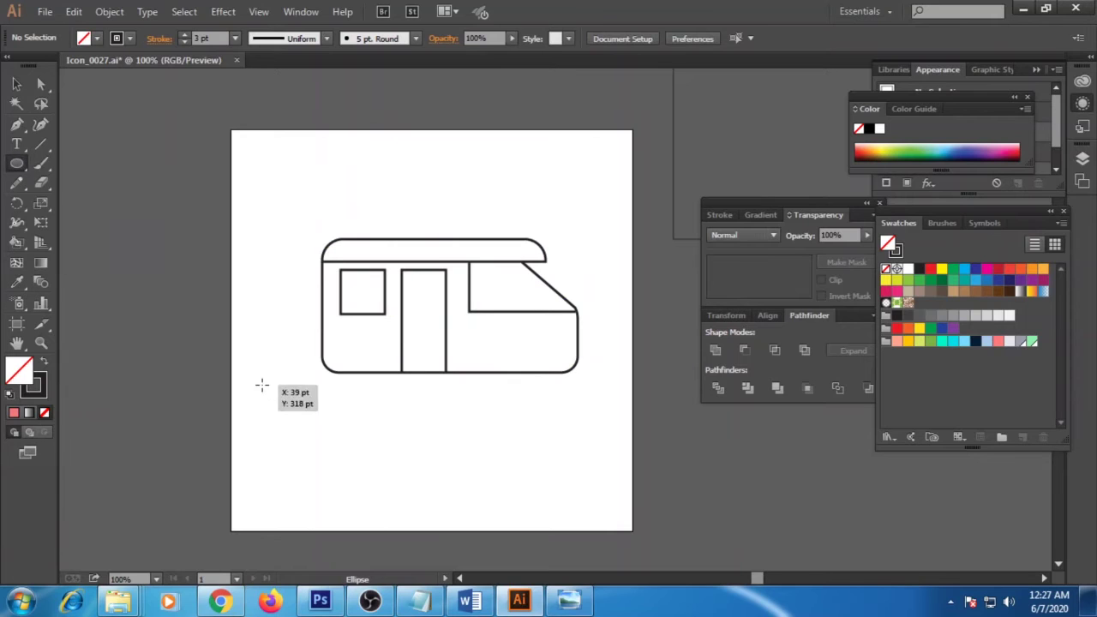
pyautogui.moveTo(261, 386)
pyautogui.mouseDown()
pyautogui.moveTo(329, 451)
pyautogui.moveTo(304, 429)
pyautogui.moveTo(399, 376)
pyautogui.mouseUp()
pyautogui.press('v')
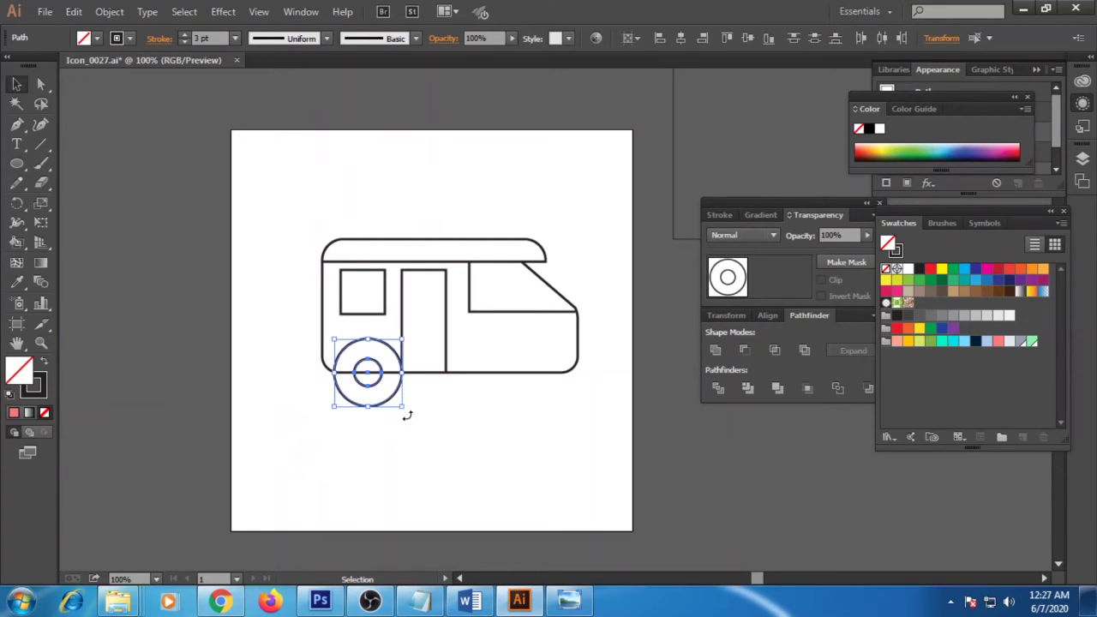
# Resize the wheel onto the rear corner, copy it to the front, and start the door line.
pyautogui.moveTo(407, 415); pyautogui.dragTo(393, 399)
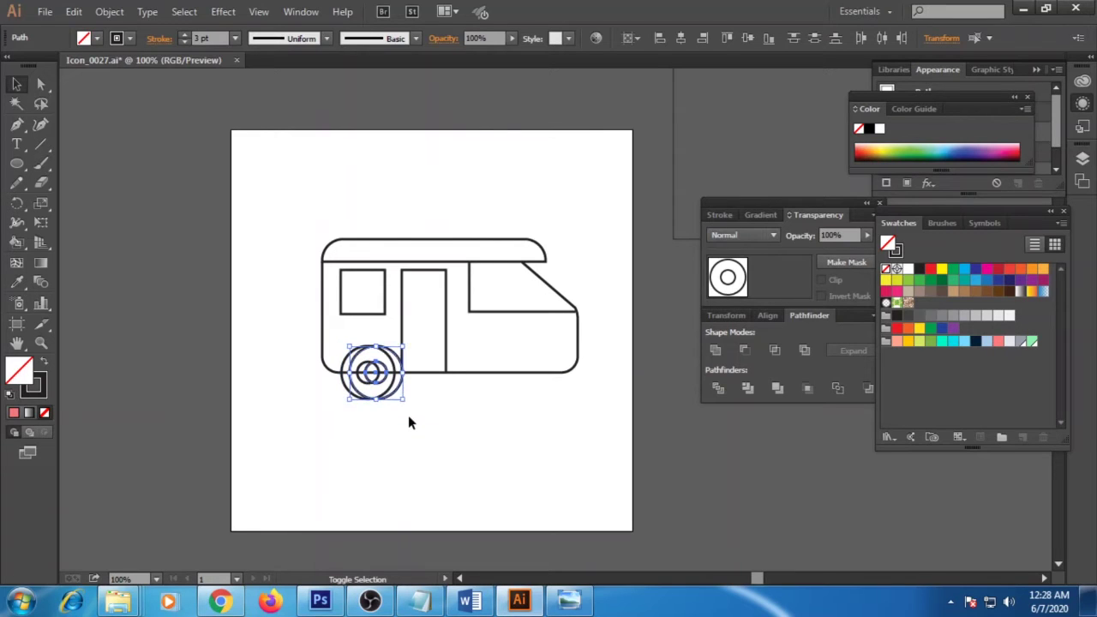
pyautogui.hotkey('shift', 'Right')
pyautogui.hotkey('shift', 'Right')
pyautogui.hotkey('shift', 'Right')
pyautogui.hotkey('shift', 'Right')
pyautogui.hotkey('shift', 'Right')
pyautogui.hotkey('shift', 'Right')
pyautogui.click(399, 431)
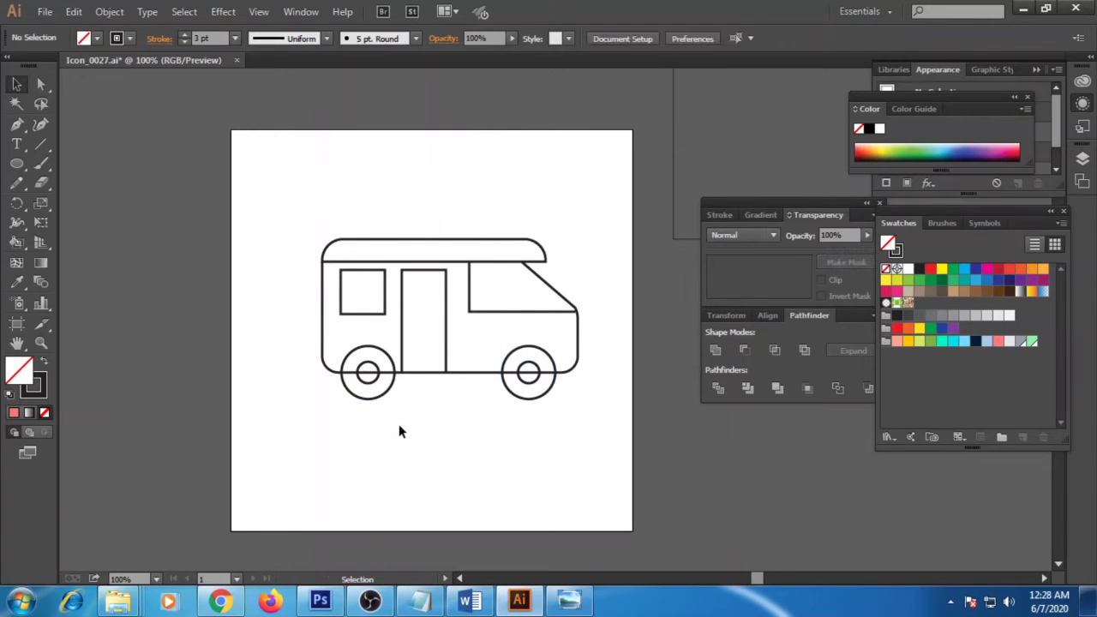
pyautogui.click(424, 271)
# End the vertical line at the door's bottom and shift the windshield's back edge right.
pyautogui.click(424, 372)
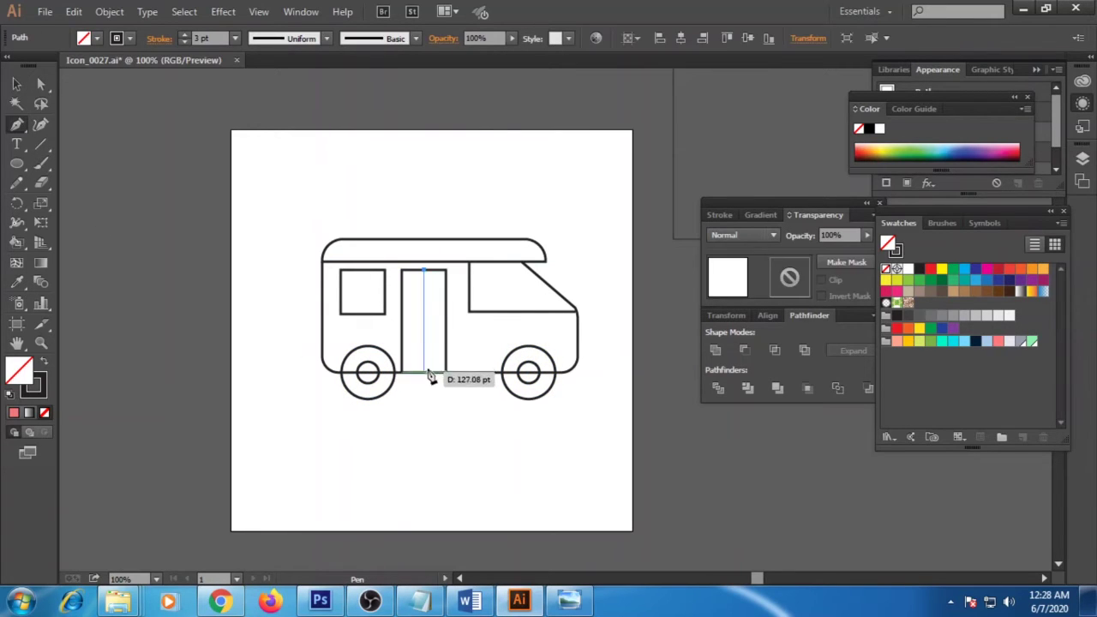
pyautogui.press('v')
pyautogui.click(47, 89)
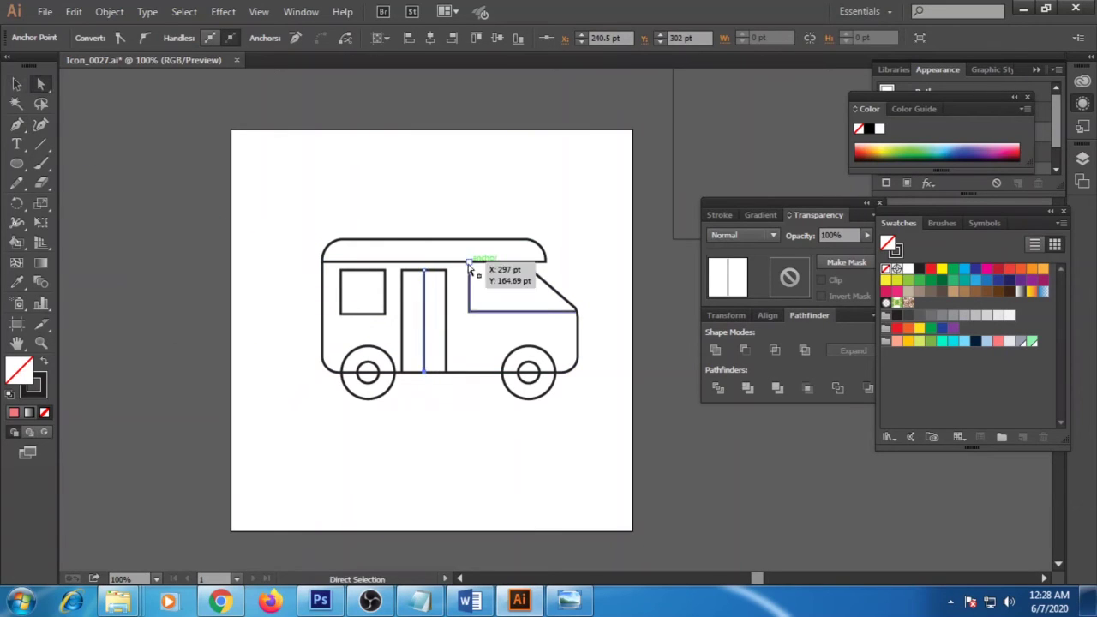
pyautogui.click(470, 306)
pyautogui.hotkey('shift', 'Right')
# Shift the windshield edge further right and move the split door right, nudging it back slightly.
pyautogui.hotkey('shift', 'Right')
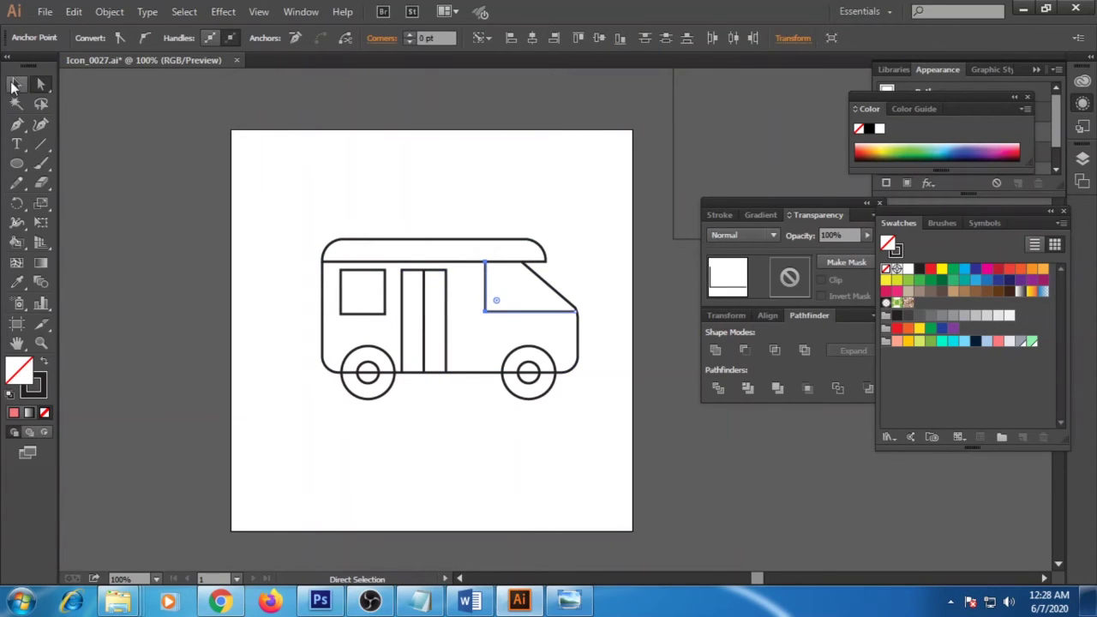
pyautogui.click(14, 85)
pyautogui.click(447, 316)
pyautogui.hotkey('shift', 'Right')
pyautogui.hotkey('shift', 'Right')
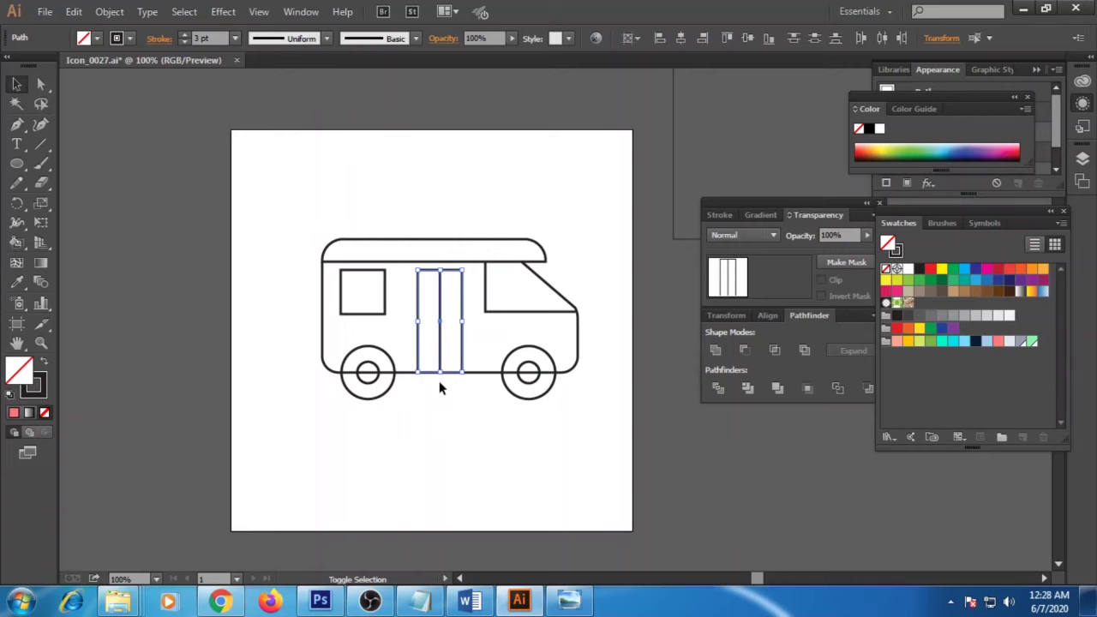
pyautogui.press('Left')
pyautogui.press('Left')
pyautogui.click(424, 465)
pyautogui.click(546, 387)
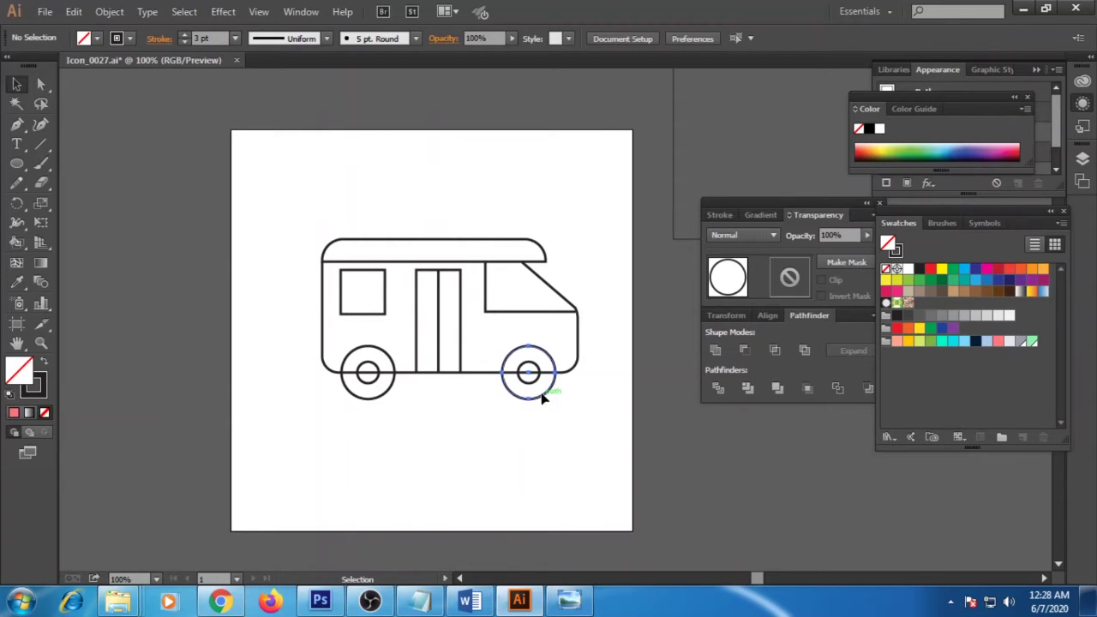
# Fill the front wheel with a dark brown swatch and copy that fill to the back wheel.
pyautogui.moveTo(938, 295); pyautogui.dragTo(528, 370)
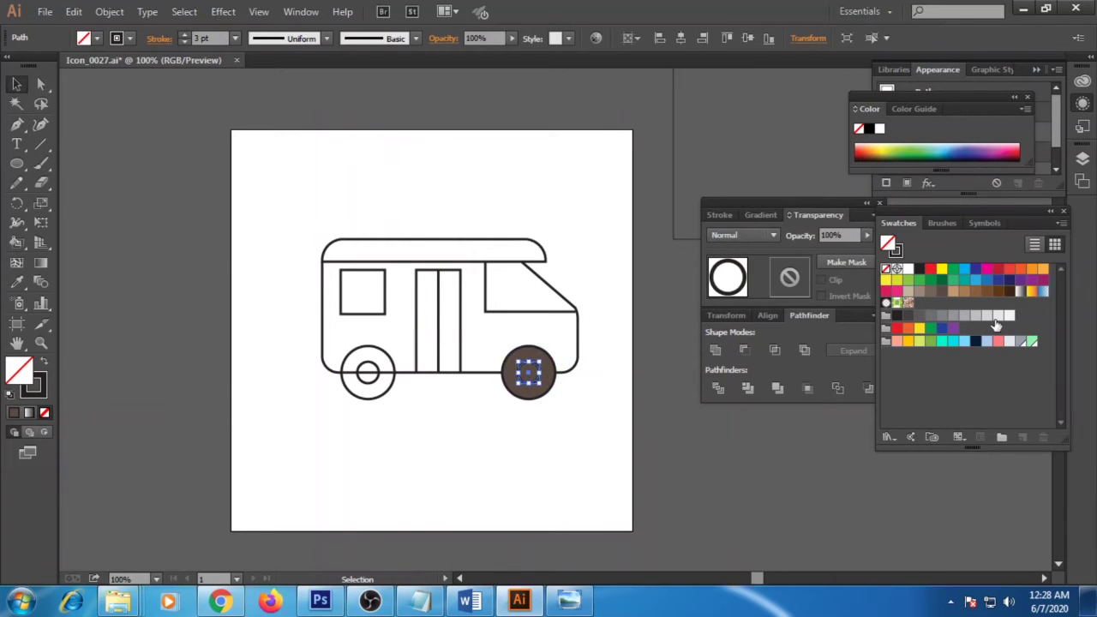
pyautogui.click(463, 428)
pyautogui.click(380, 385)
pyautogui.click(554, 381)
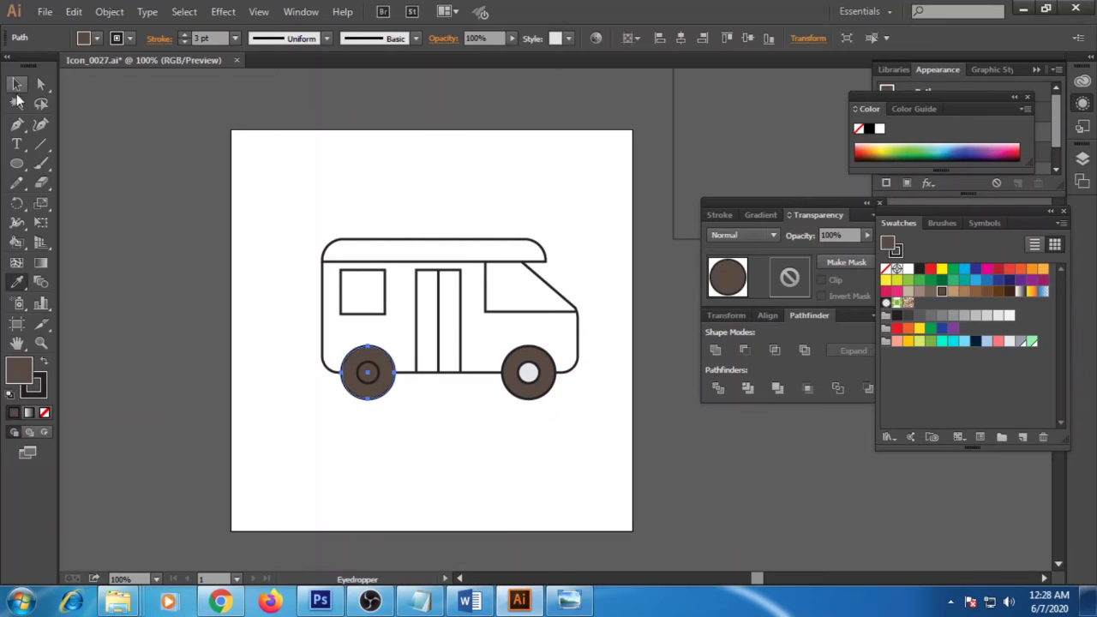
# Fill the camper body with the yellow-green swatch.
pyautogui.click(364, 370)
pyautogui.click(576, 364)
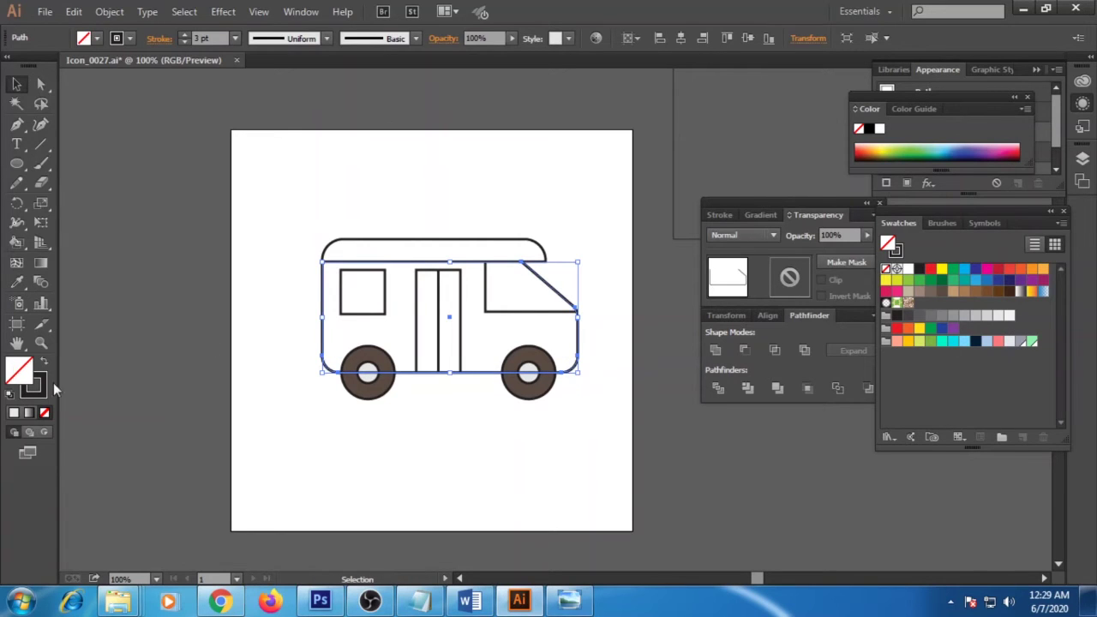
pyautogui.click(965, 341)
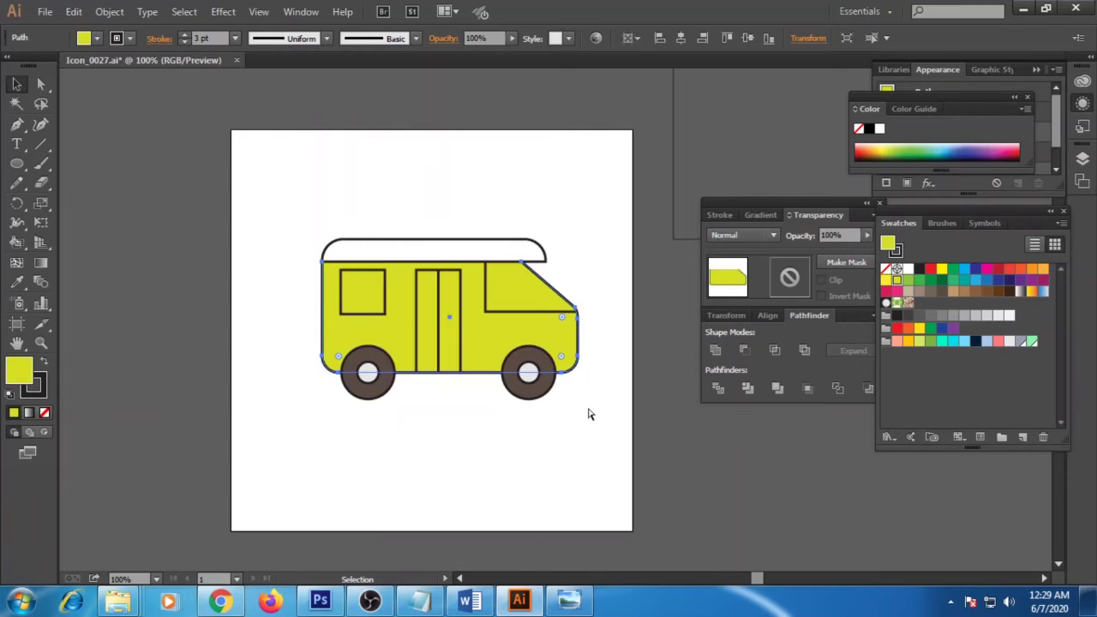
# Draw a green, strokeless rectangle over the white roof.
pyautogui.scroll(2, 497, 330)
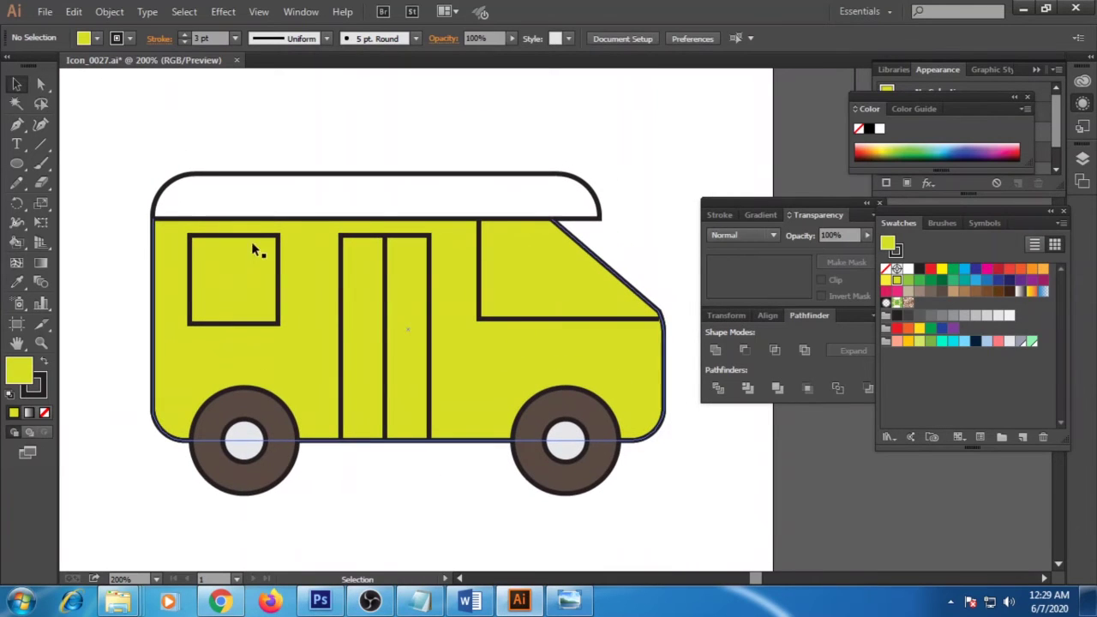
pyautogui.moveTo(16, 162); pyautogui.dragTo(49, 170)
pyautogui.click(51, 165)
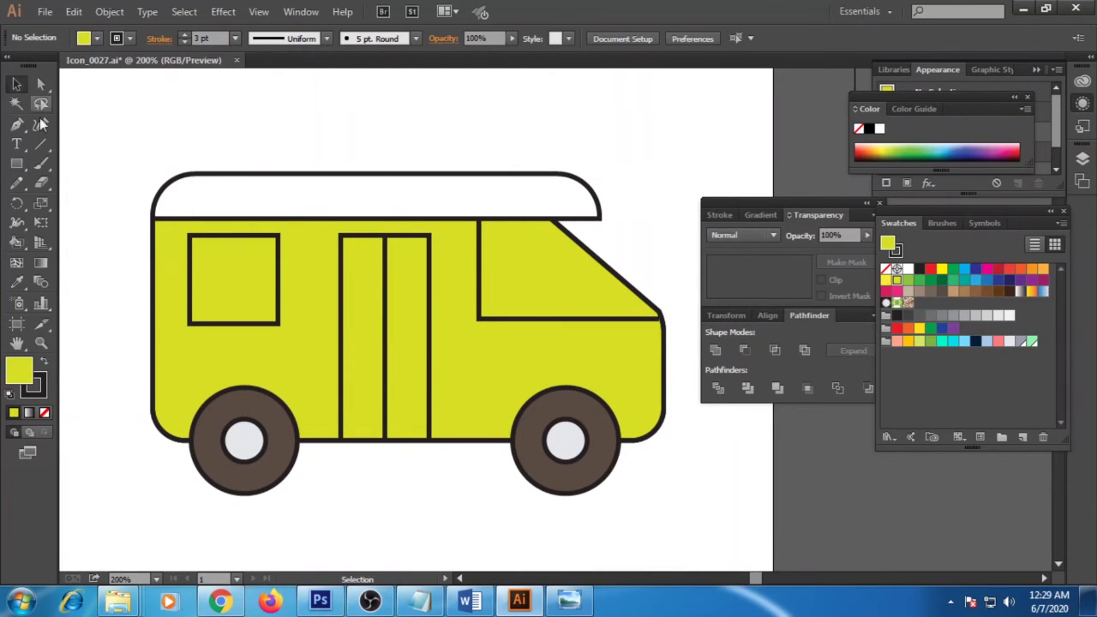
pyautogui.moveTo(154, 217); pyautogui.dragTo(601, 173)
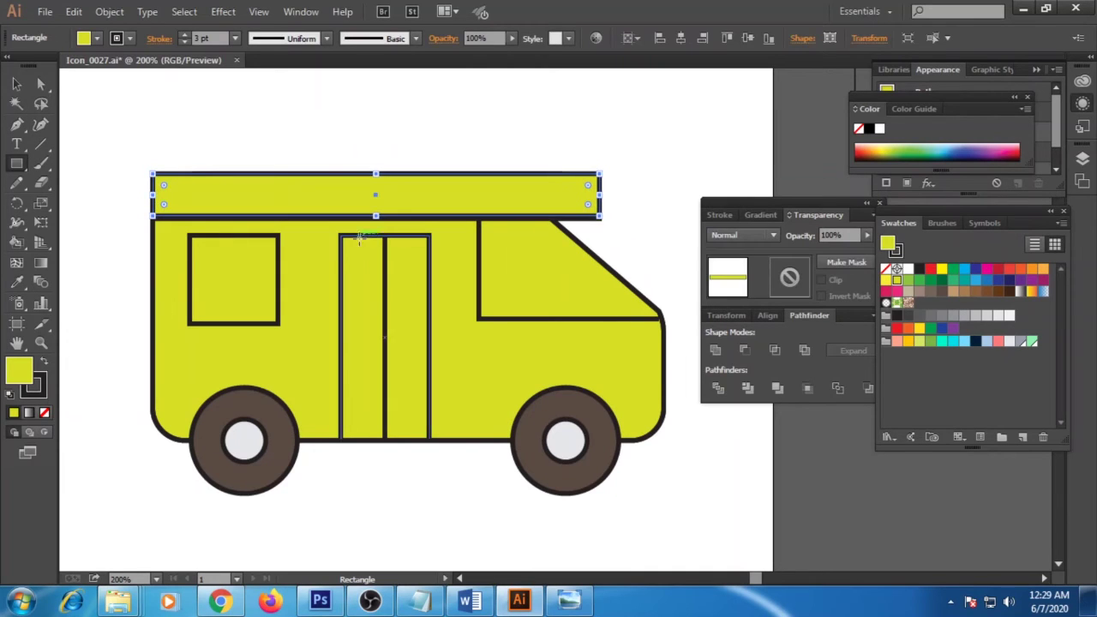
pyautogui.press('/')
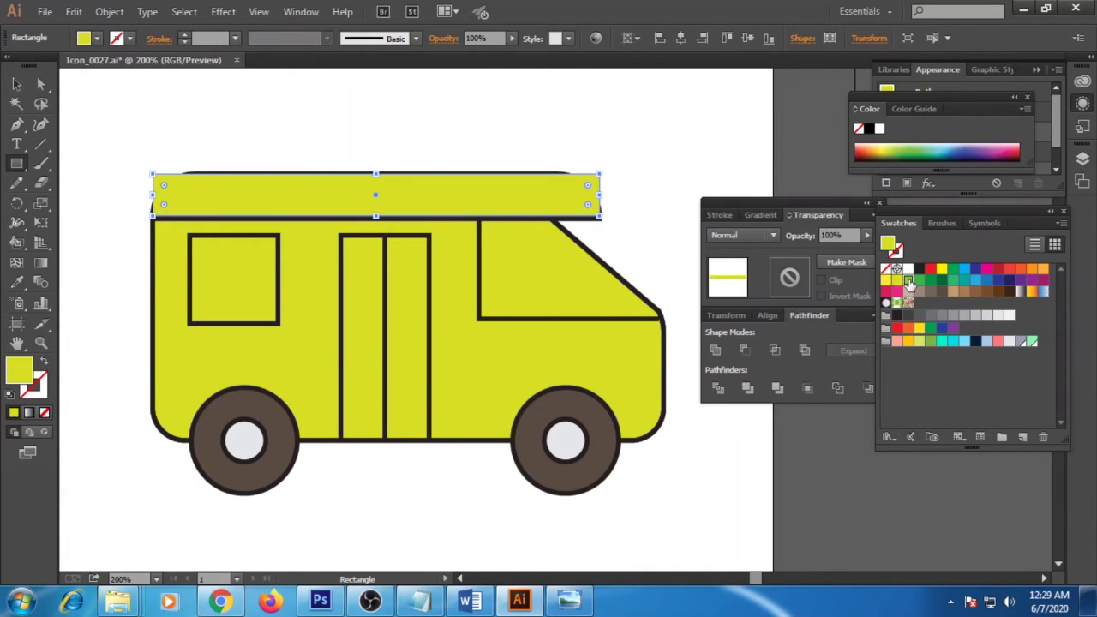
pyautogui.click(910, 282)
# Round the green roof's top-left and top-right corners to match.
pyautogui.press('a')
pyautogui.click(153, 174)
pyautogui.moveTo(163, 184); pyautogui.dragTo(219, 213)
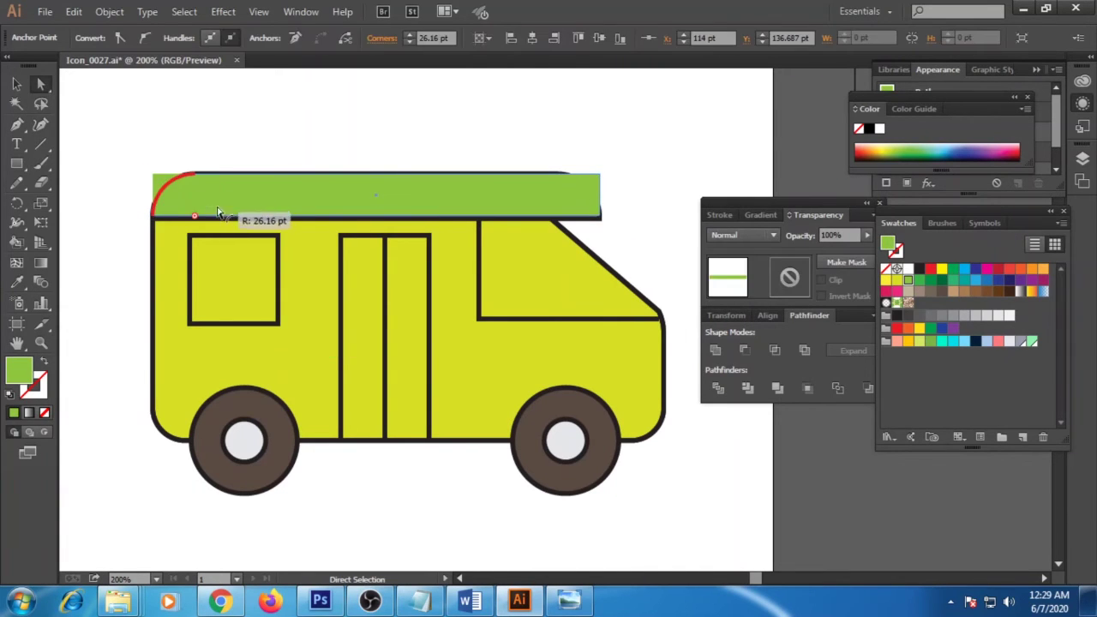
pyautogui.click(601, 174)
pyautogui.moveTo(590, 184); pyautogui.dragTo(558, 215)
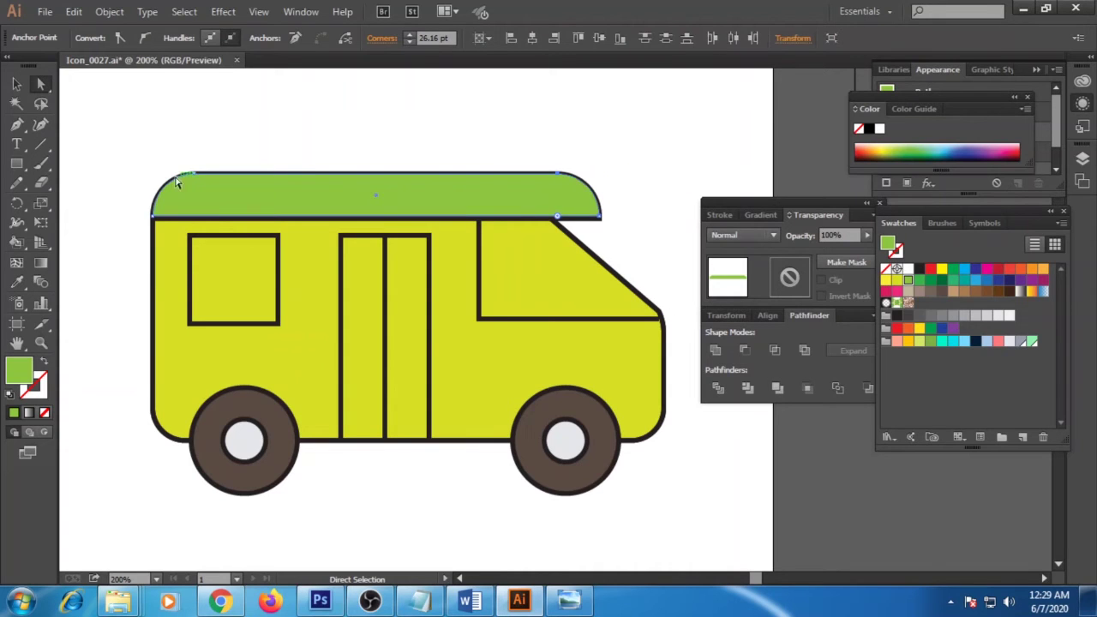
pyautogui.click(148, 226)
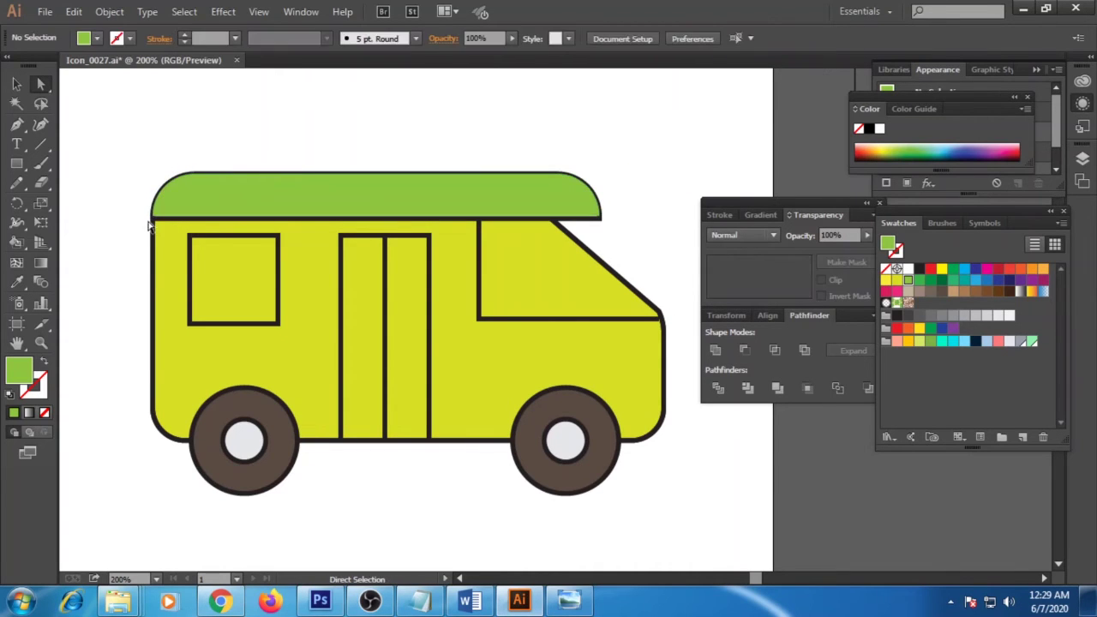
pyautogui.moveTo(148, 225); pyautogui.dragTo(176, 199)
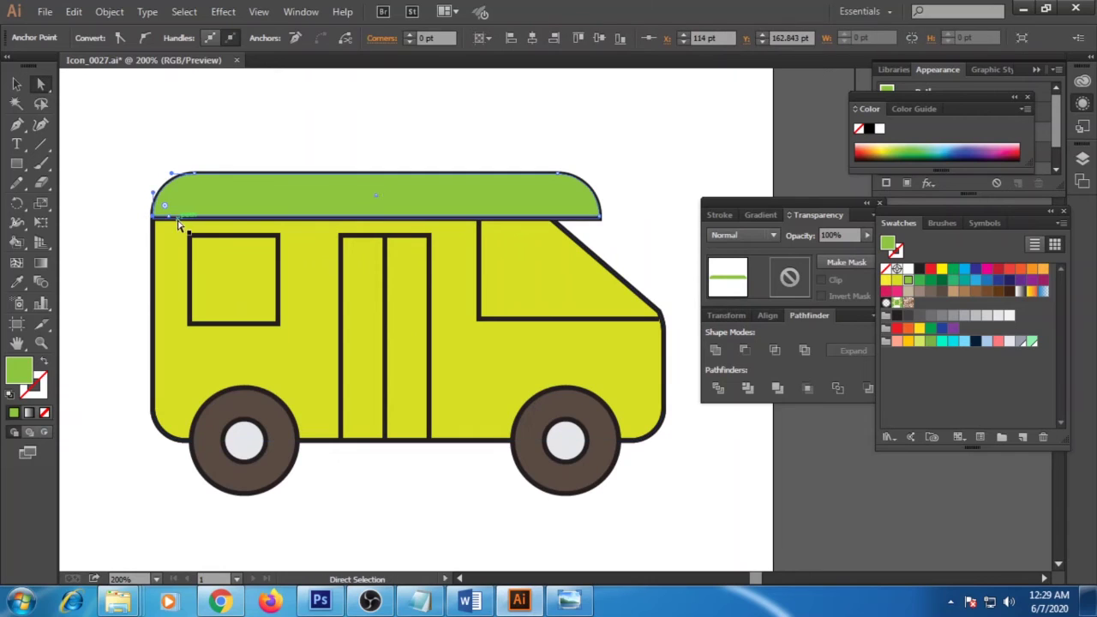
pyautogui.click(209, 197)
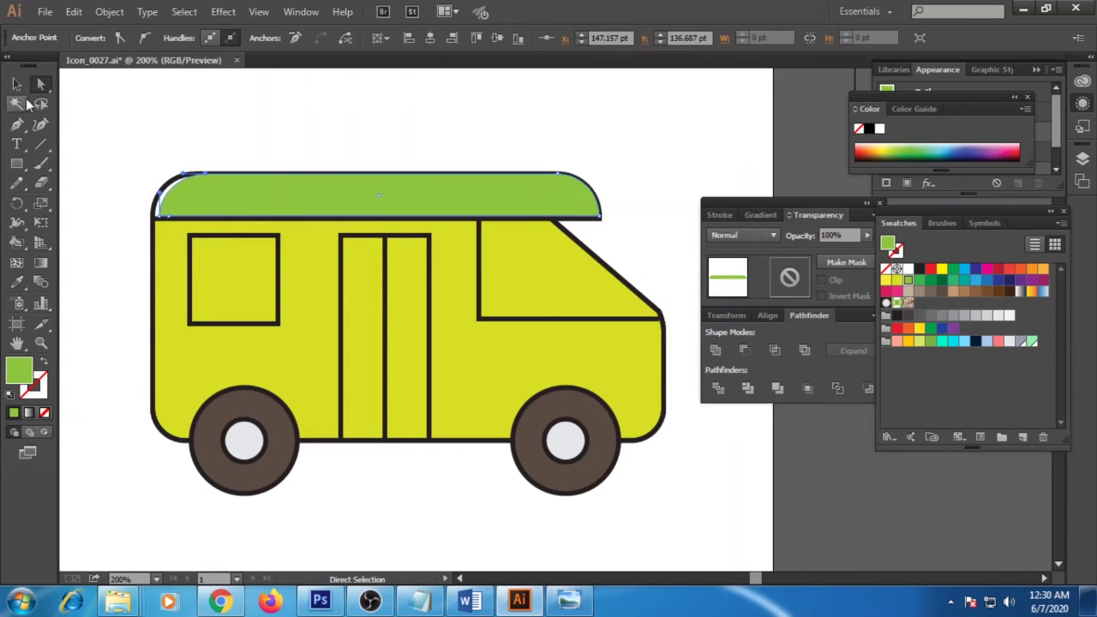
# Pull the body's left edge slightly inward and remove its dark outline stroke.
pyautogui.click(16, 83)
pyautogui.click(299, 192)
pyautogui.doubleClick(163, 334)
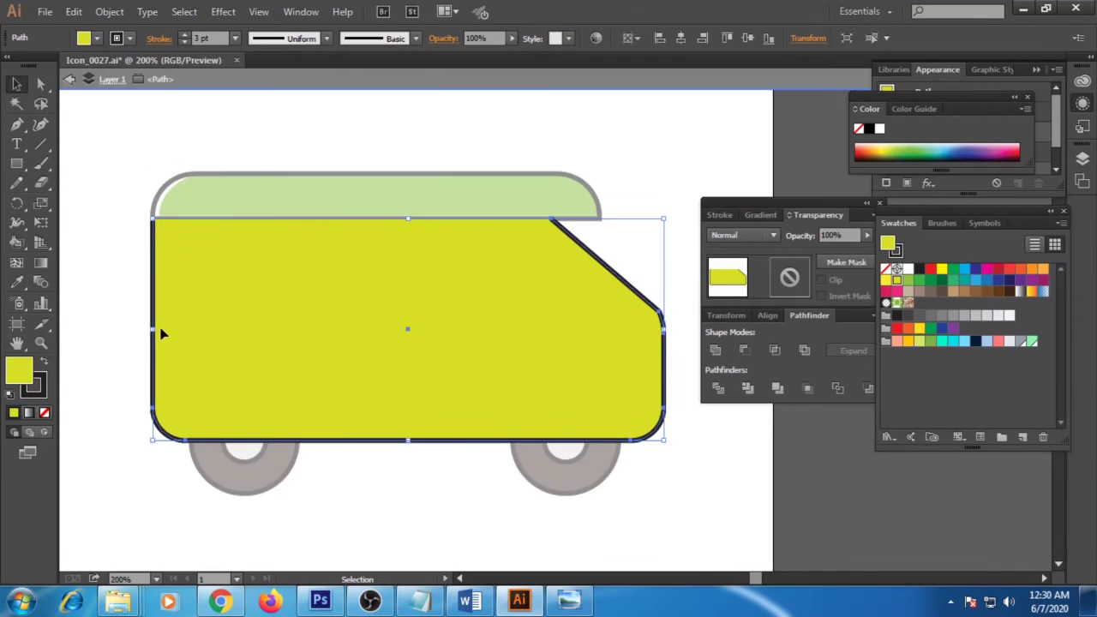
pyautogui.moveTo(152, 331); pyautogui.dragTo(159, 330)
pyautogui.click(33, 386)
pyautogui.press('/')
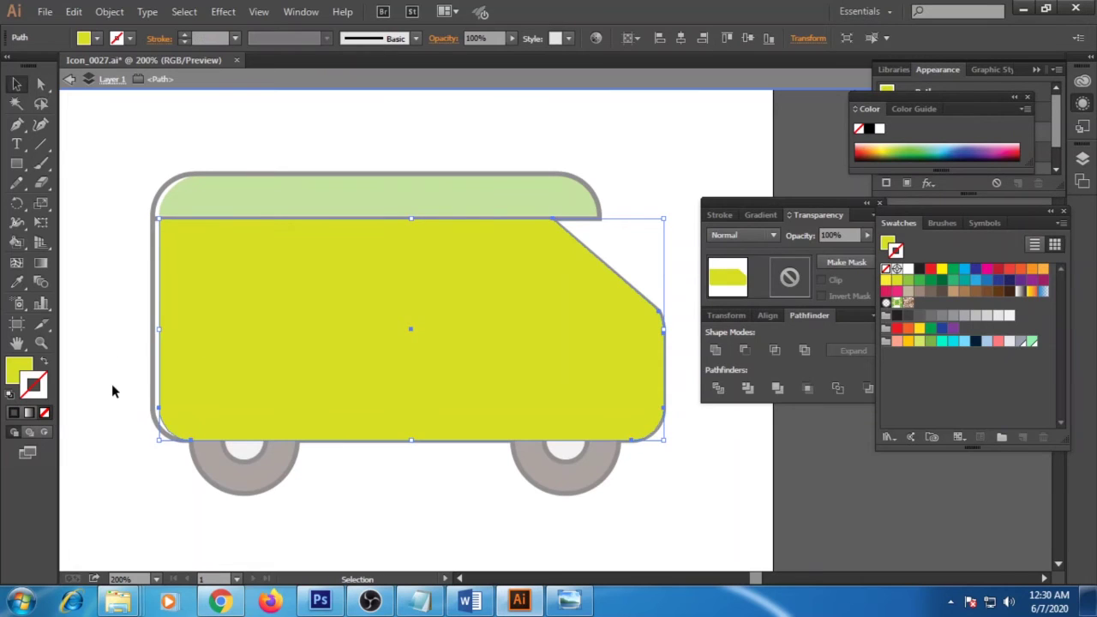
pyautogui.doubleClick(111, 391)
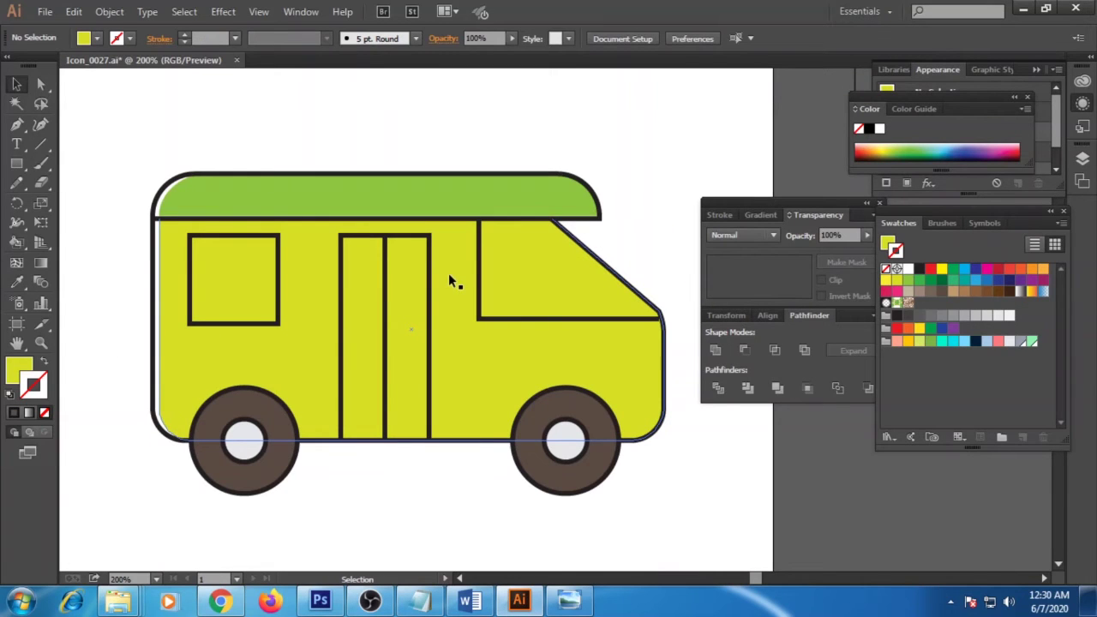
pyautogui.press('m')
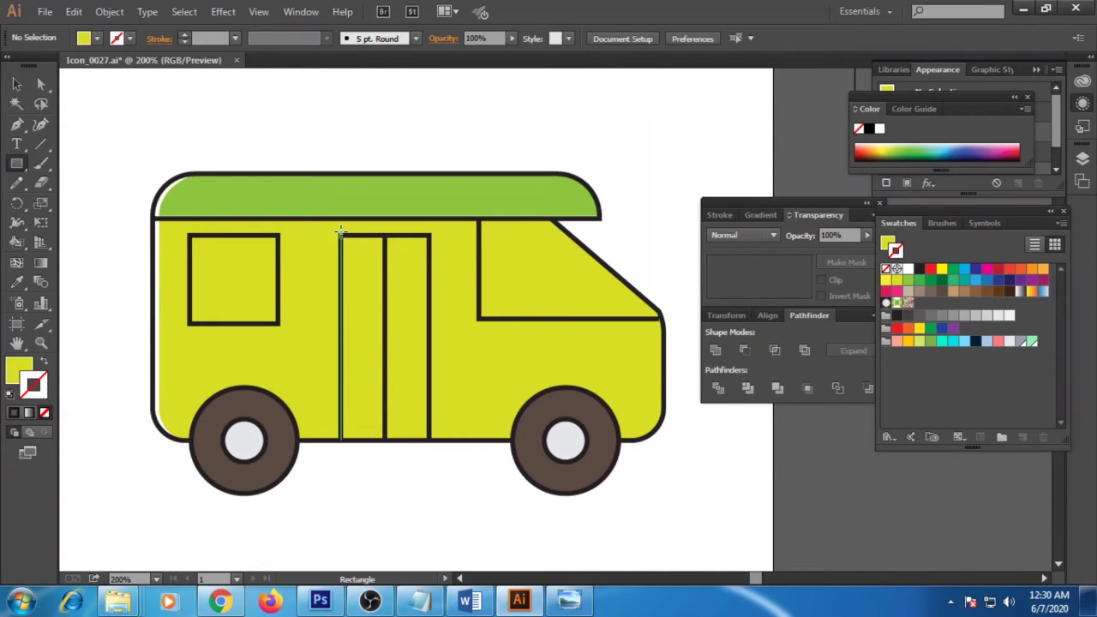
# Draw a bright yellow rectangle covering the door and narrow it from the left.
pyautogui.moveTo(343, 234); pyautogui.dragTo(429, 440)
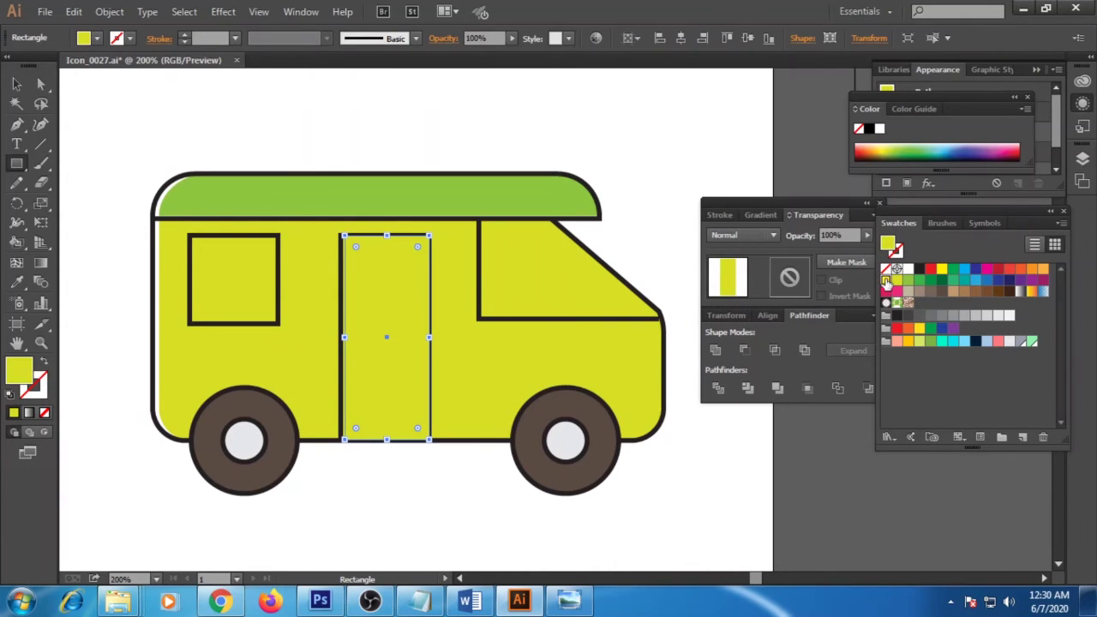
pyautogui.click(887, 281)
pyautogui.press('v')
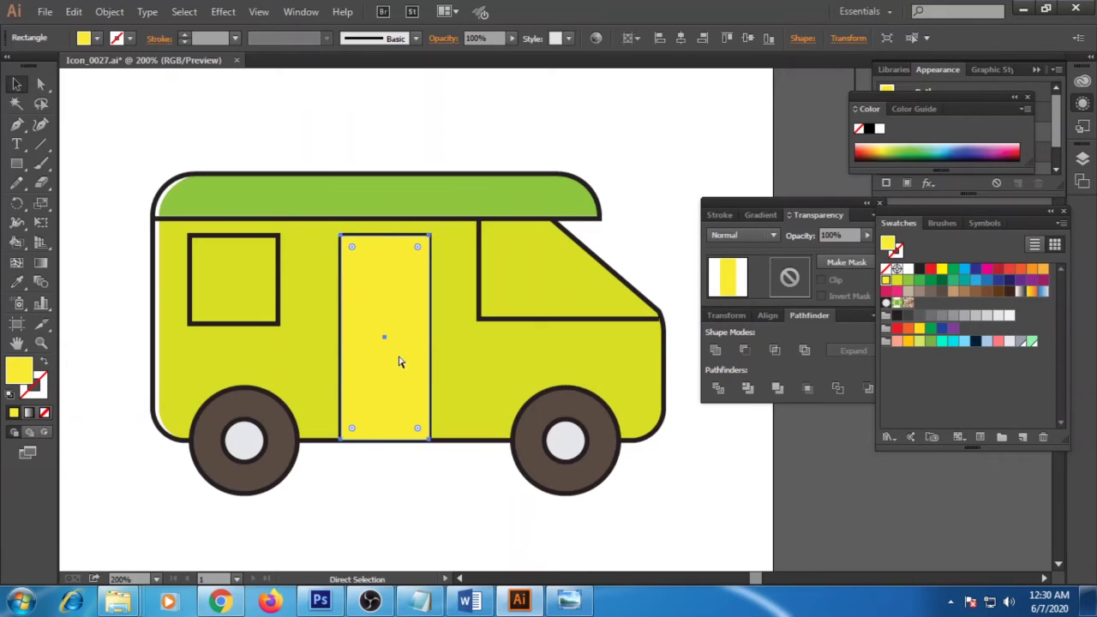
pyautogui.hotkey('ctrl', '=')
pyautogui.click(381, 363)
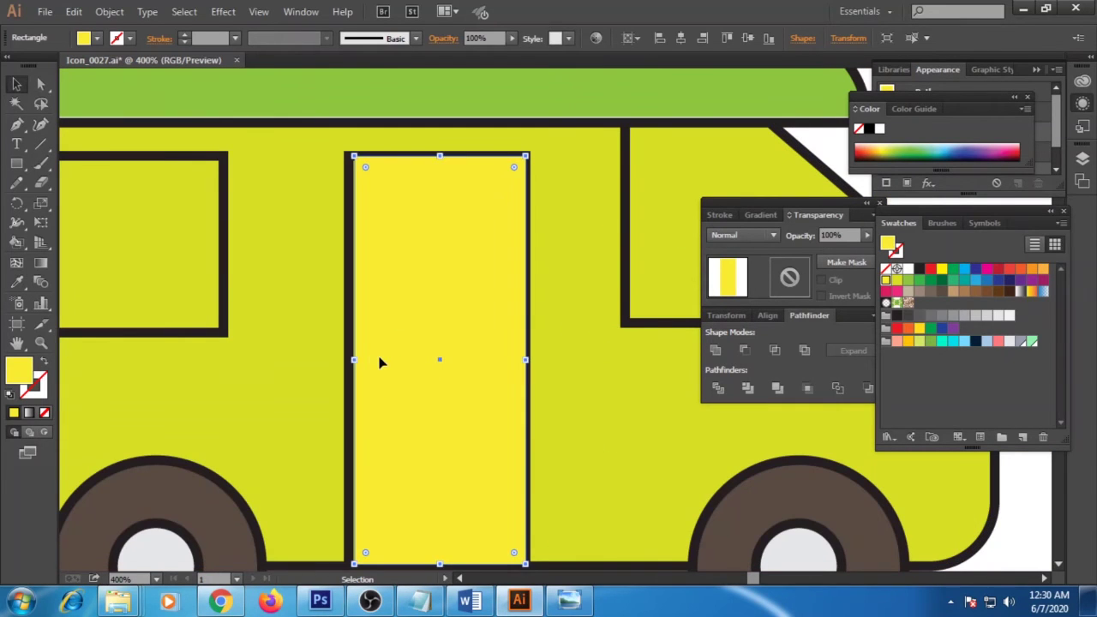
pyautogui.moveTo(353, 360); pyautogui.dragTo(353, 360)
# Make a white door copy behind the yellow panel, keep the divider line on top, and adjust the yellow edge.
pyautogui.press('a')
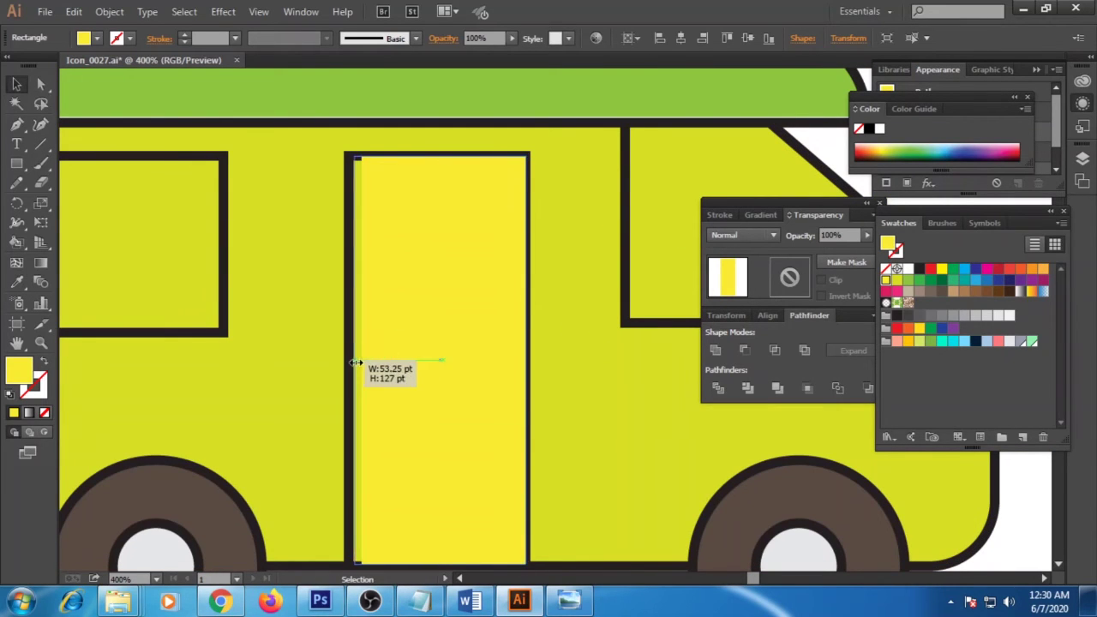
pyautogui.click(909, 268)
pyautogui.hotkey('ctrl', '[')
pyautogui.click(472, 313)
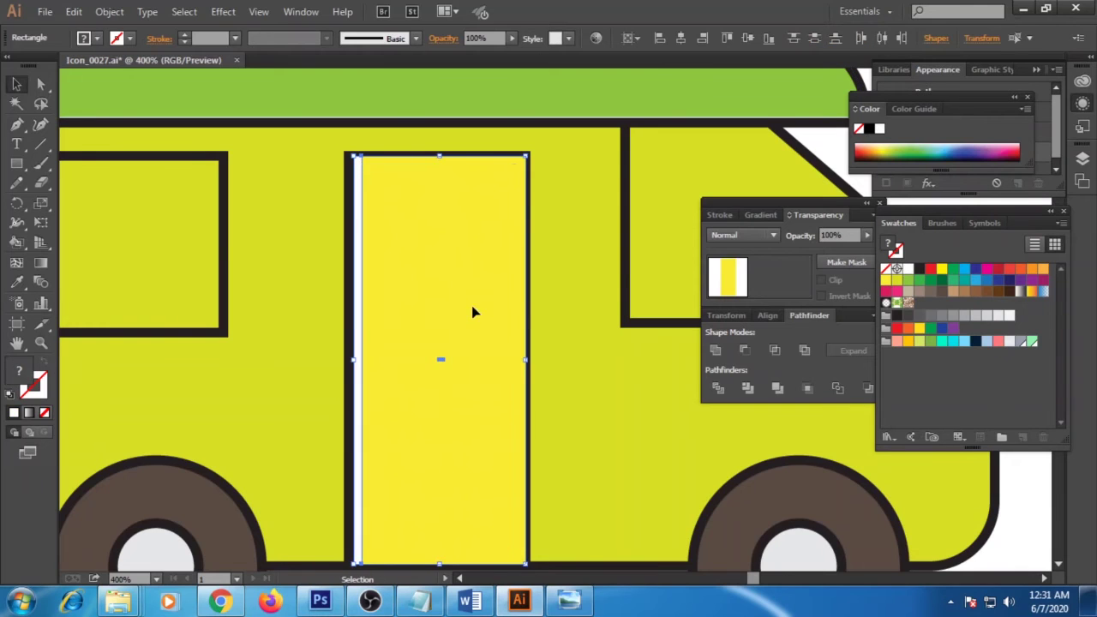
pyautogui.hotkey('ctrl', '[')
pyautogui.moveTo(551, 380); pyautogui.dragTo(567, 331)
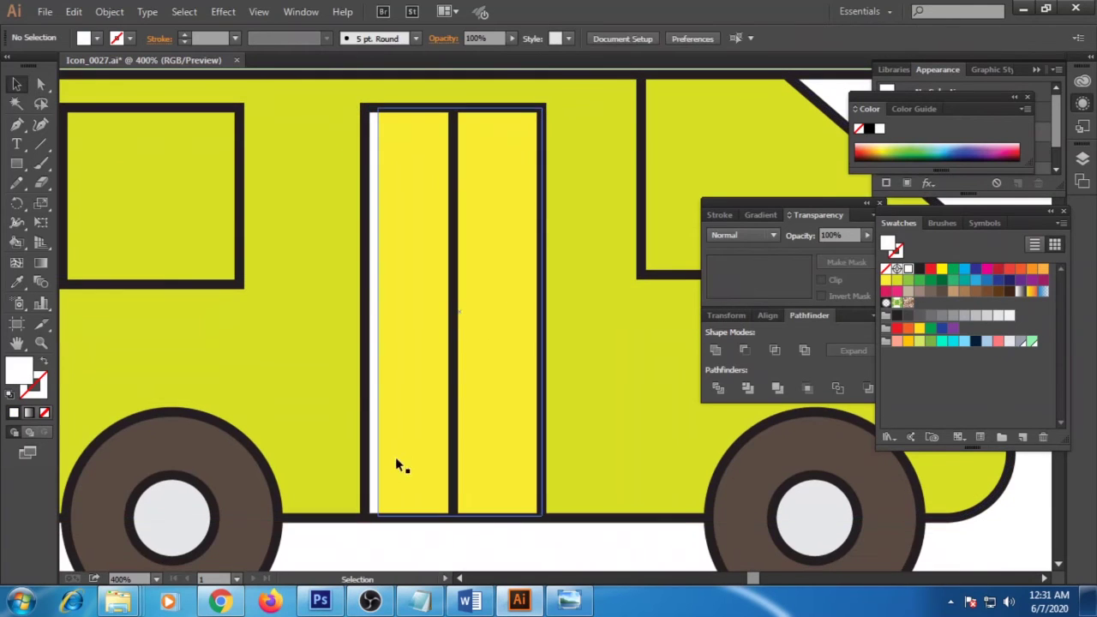
pyautogui.click(395, 457)
pyautogui.moveTo(371, 311); pyautogui.dragTo(369, 311)
# Draw a yellow rectangle inside the van's square side window.
pyautogui.hotkey('ctrl', 'shift', 'a')
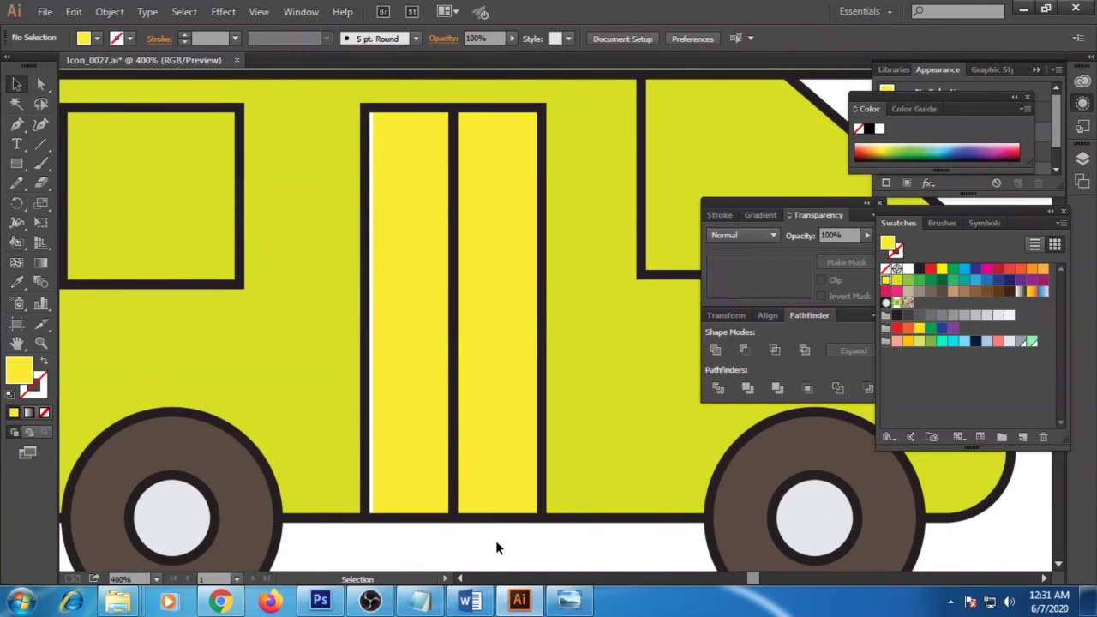
pyautogui.scroll(-5, 455, 432)
pyautogui.scroll(1, 473, 465)
pyautogui.scroll(4, 355, 427)
pyautogui.moveTo(356, 427); pyautogui.dragTo(462, 396)
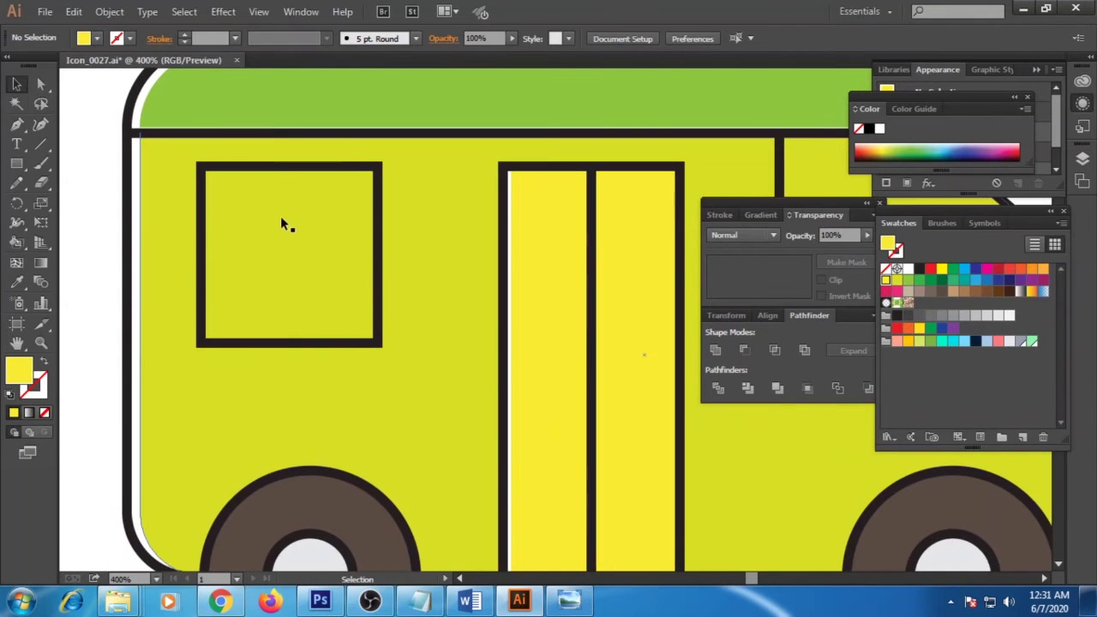
pyautogui.moveTo(207, 172); pyautogui.dragTo(378, 340)
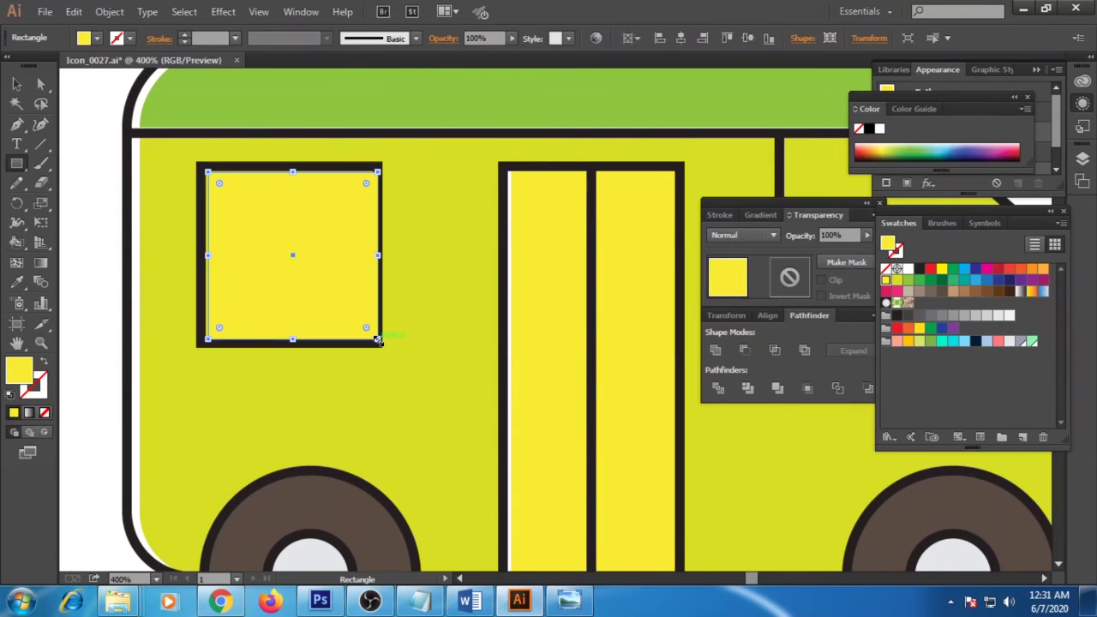
# Extend a white pane to the window frame's top-left and send it behind the yellow pane.
pyautogui.moveTo(207, 255); pyautogui.dragTo(200, 253)
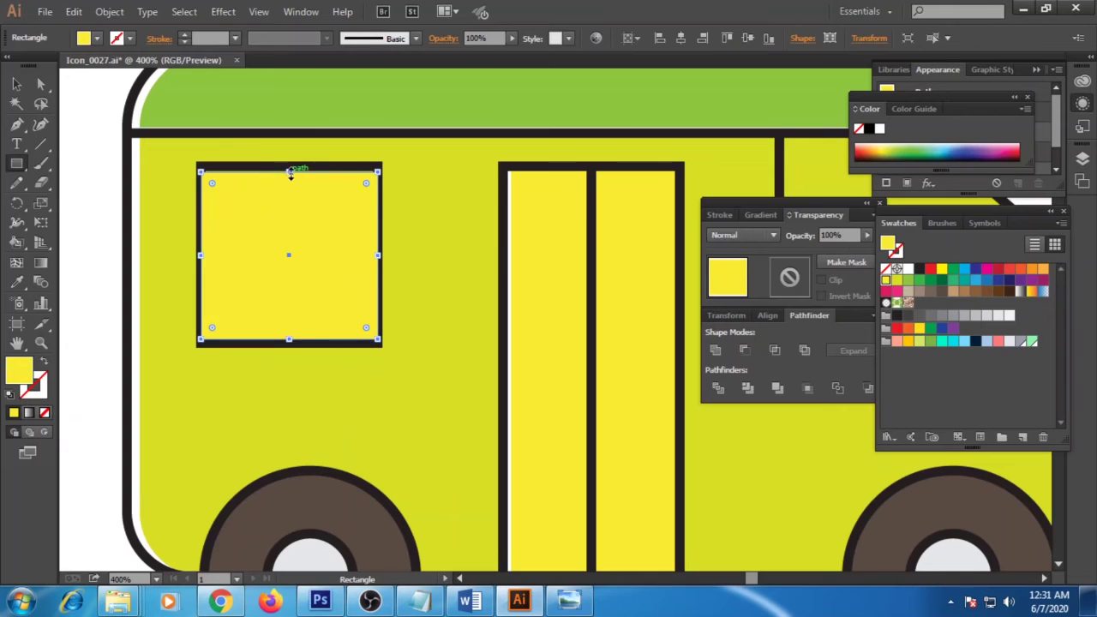
pyautogui.moveTo(292, 172); pyautogui.dragTo(289, 166)
pyautogui.click(909, 270)
pyautogui.click(16, 84)
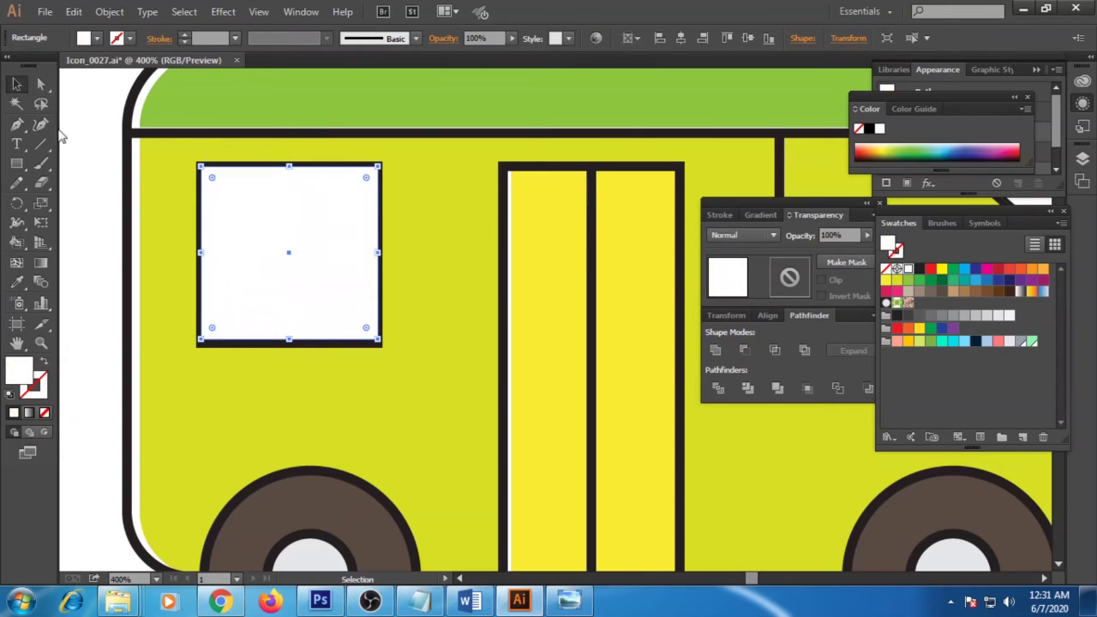
pyautogui.hotkey('ctrl', '[')
pyautogui.keyDown('shift'); pyautogui.click(254, 230); pyautogui.keyUp('shift')
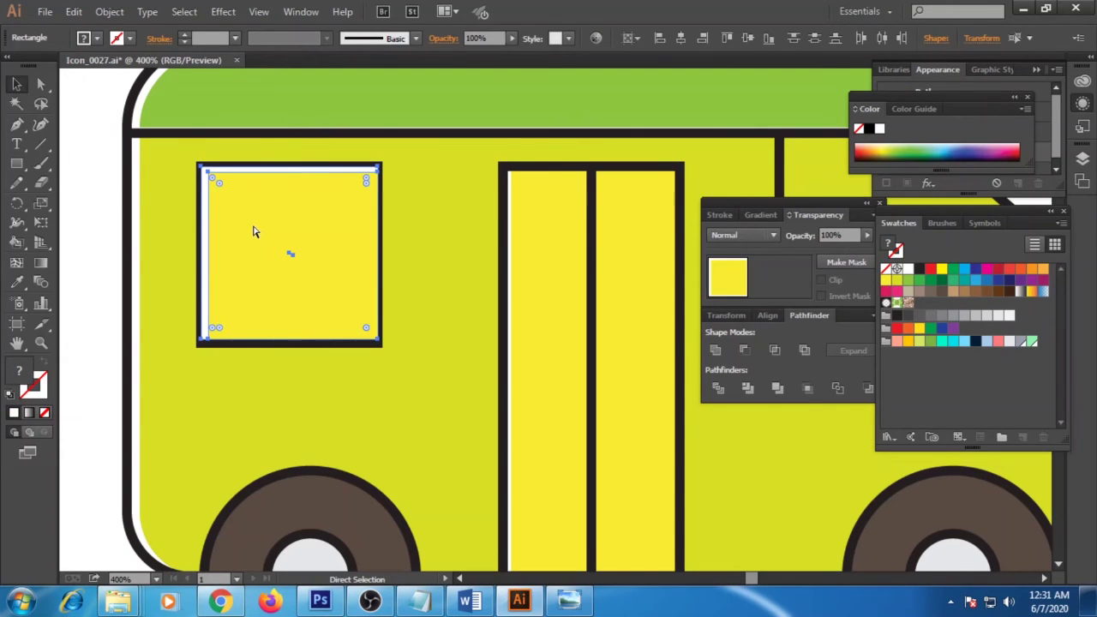
pyautogui.hotkey('ctrl', 'z')
# Deselect the window and move the view over to the windshield.
pyautogui.click(116, 253)
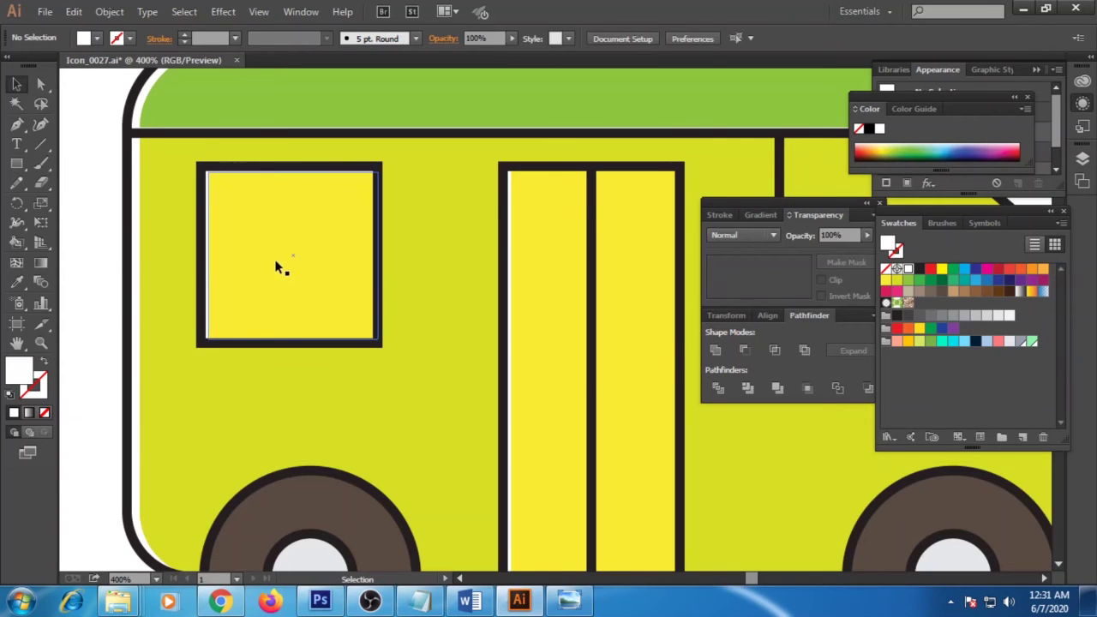
pyautogui.scroll(-2, 358, 306)
pyautogui.scroll(1, 385, 318)
pyautogui.hscroll(3, 269, 355)
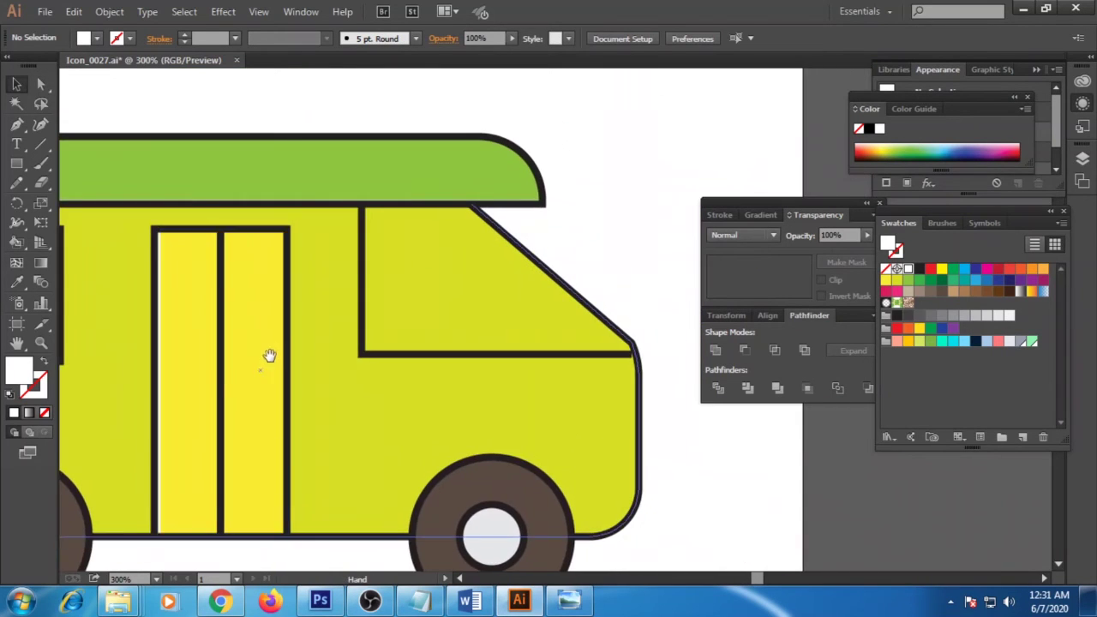
pyautogui.scroll(2, 257, 337)
# Pen-draw the closed windshield outline from the roof corner around its four corners.
pyautogui.scroll(1, 257, 338)
pyautogui.press('p')
pyautogui.click(436, 174)
pyautogui.click(750, 448)
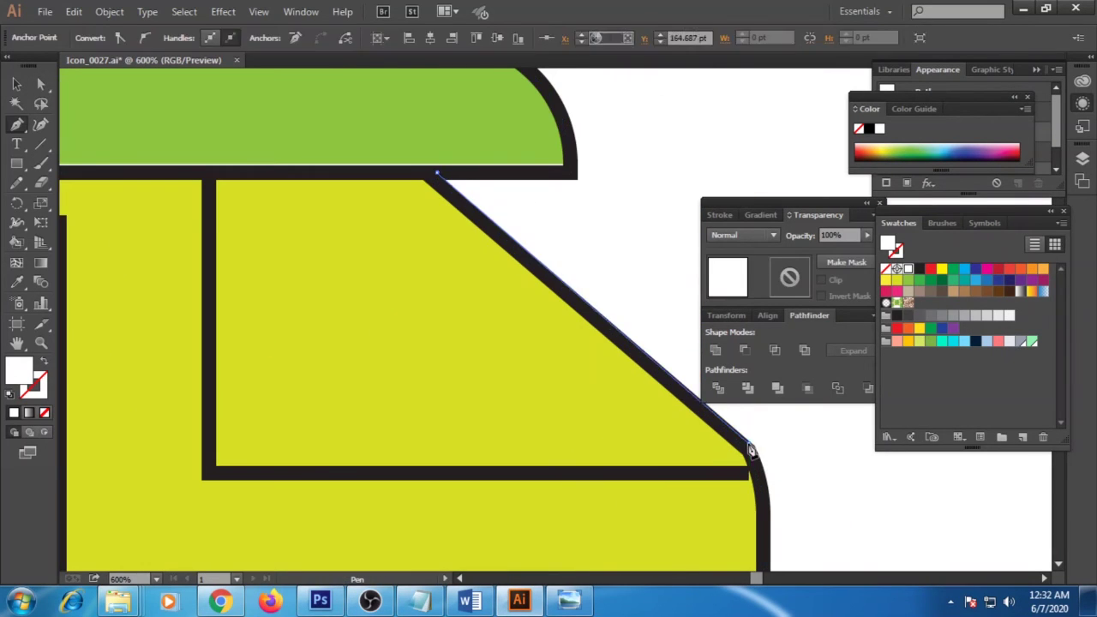
pyautogui.click(756, 473)
pyautogui.click(207, 473)
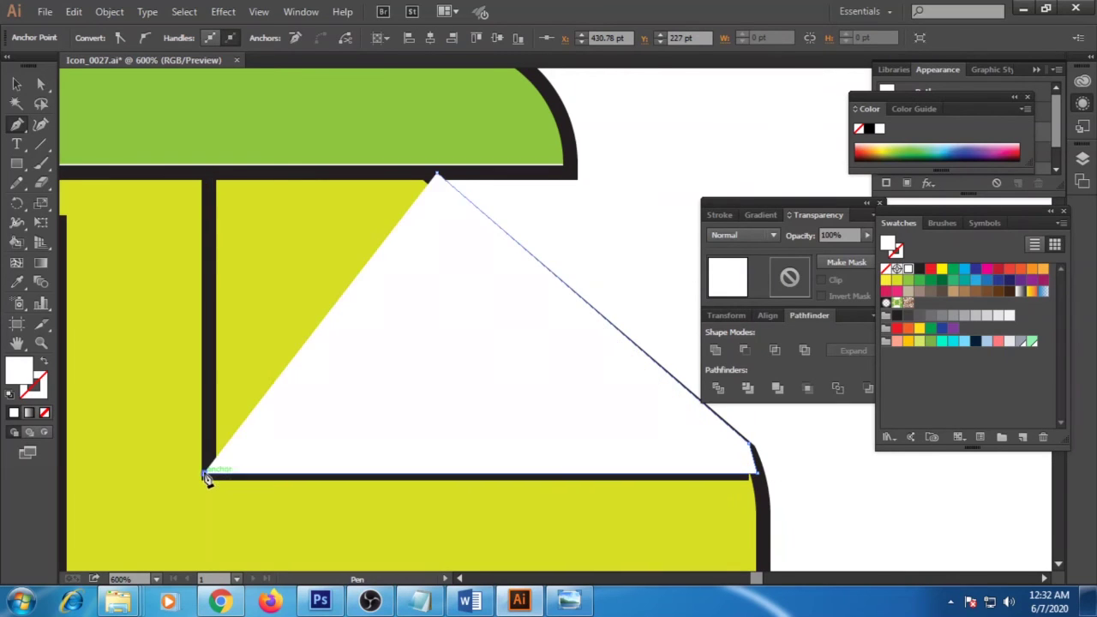
pyautogui.click(210, 175)
pyautogui.click(437, 174)
# Give the windshield a dark outline and a light grey fill from Swatches.
pyautogui.press('a')
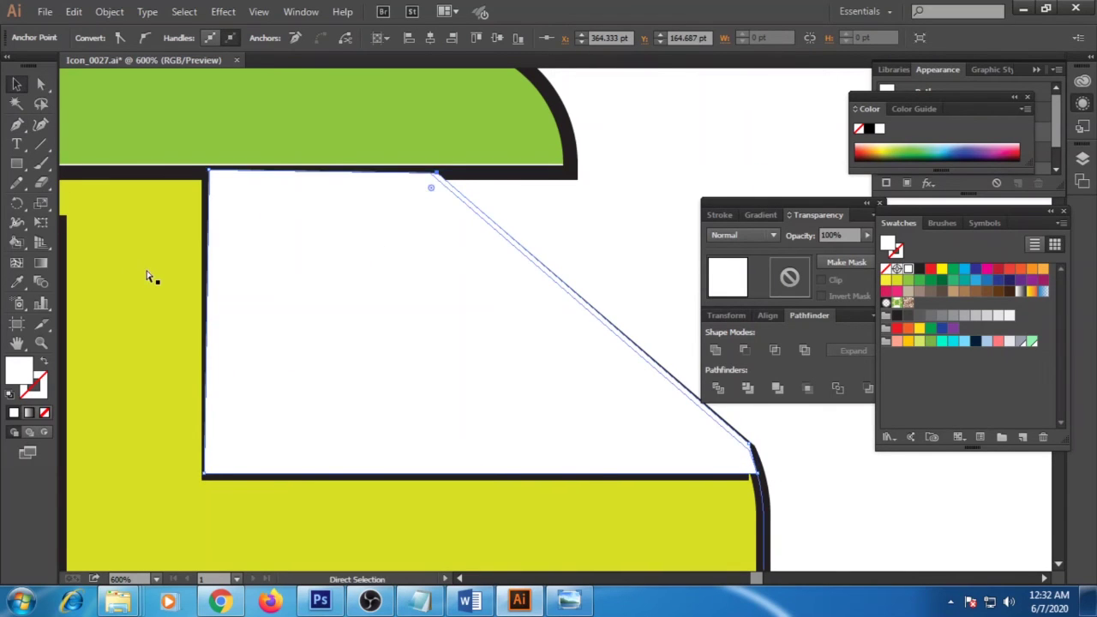
pyautogui.hotkey('ctrl', 'shift', 'a')
pyautogui.hotkey('ctrl', '-')
pyautogui.hotkey('ctrl', '-')
pyautogui.hotkey('ctrl', '-')
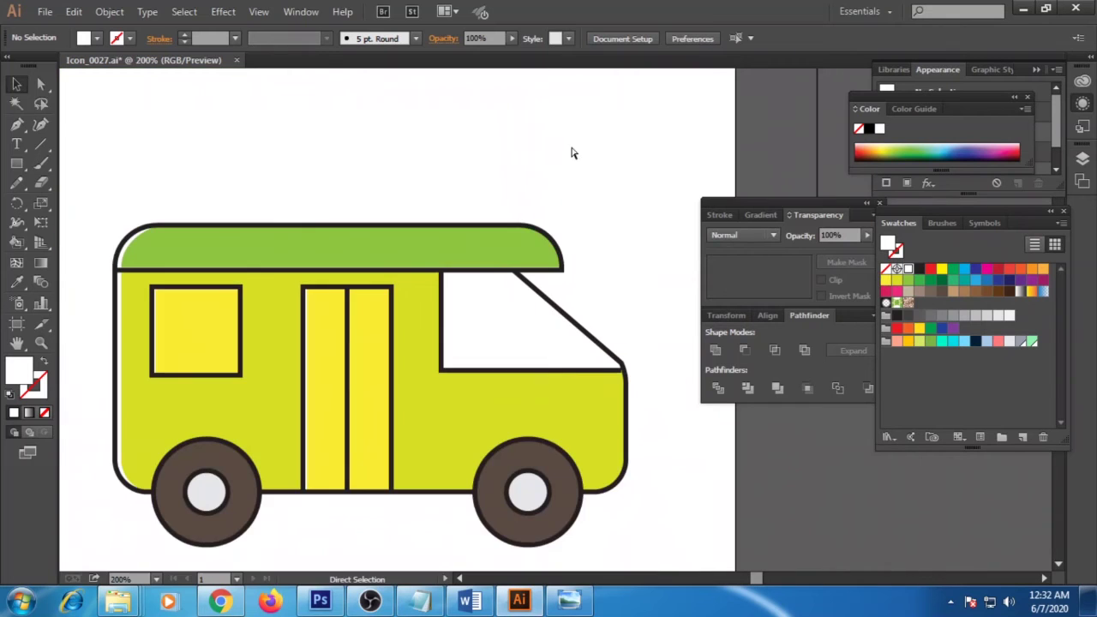
pyautogui.moveTo(517, 341); pyautogui.dragTo(520, 306)
pyautogui.click(520, 306)
pyautogui.click(998, 316)
pyautogui.click(624, 469)
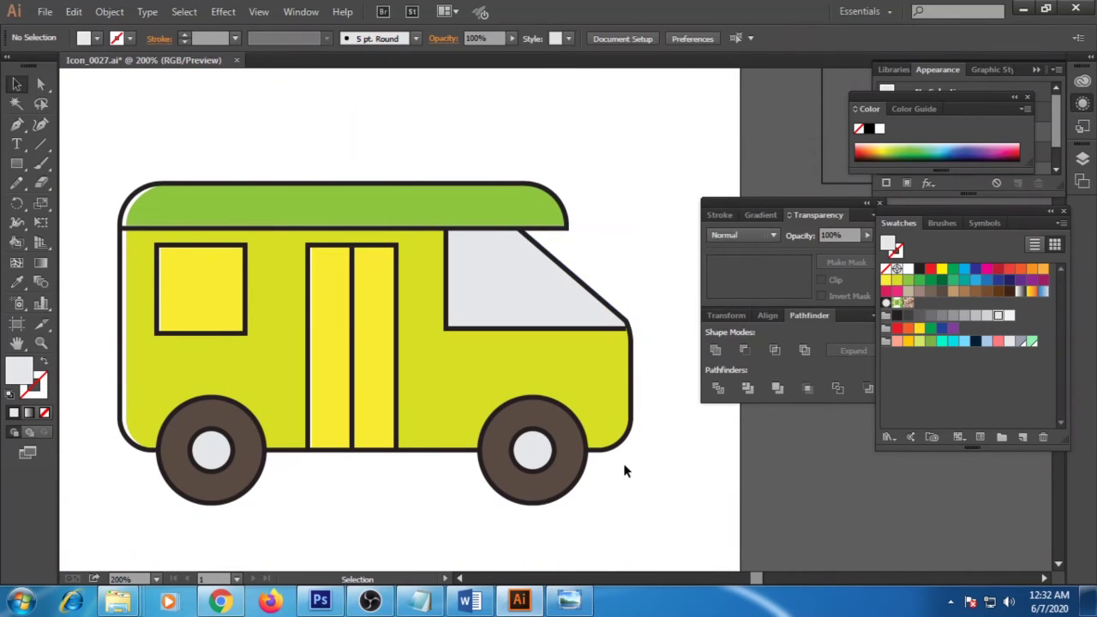
pyautogui.moveTo(561, 443); pyautogui.dragTo(562, 419)
# Pen a white zigzag glare streak across the windshield.
pyautogui.press('p')
pyautogui.click(464, 222)
pyautogui.moveTo(518, 266); pyautogui.dragTo(581, 275)
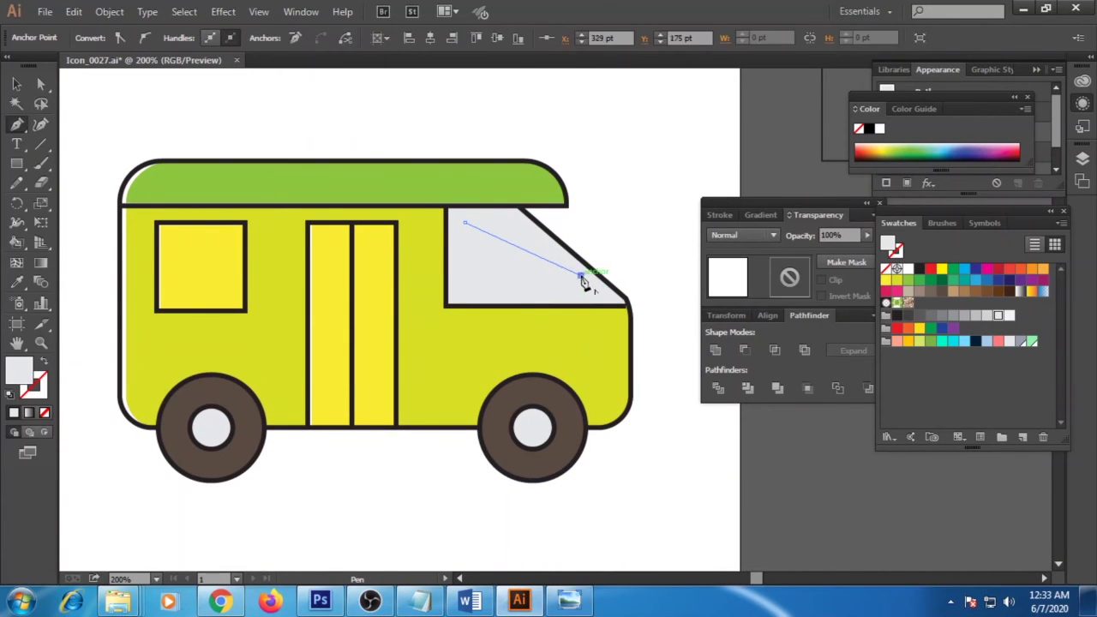
pyautogui.click(589, 297)
pyautogui.moveTo(465, 255); pyautogui.dragTo(511, 256)
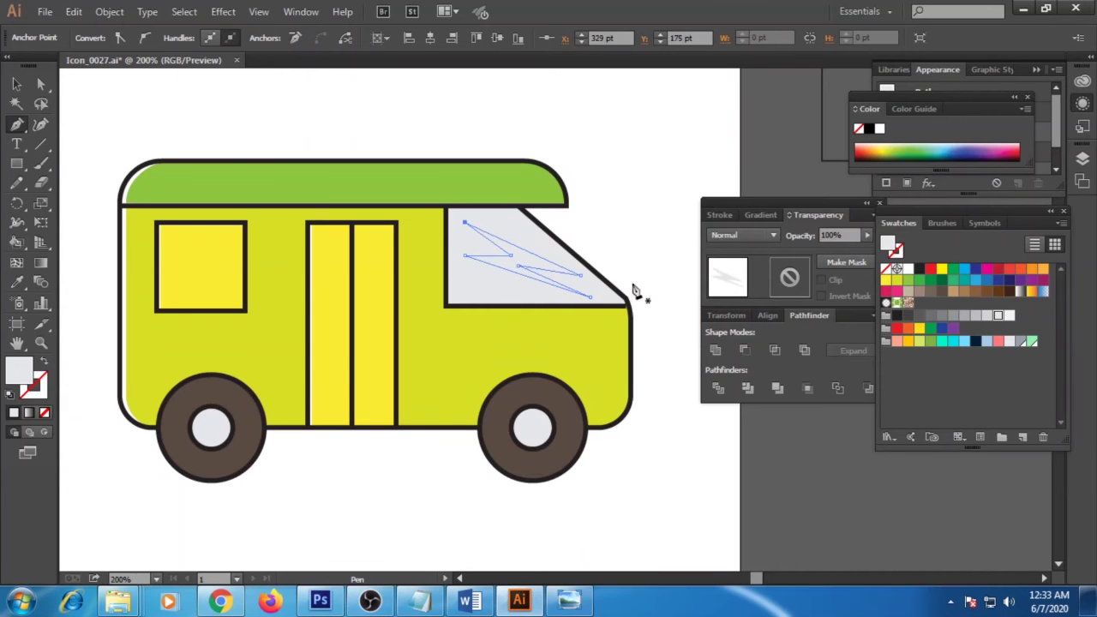
pyautogui.press('v')
pyautogui.click(282, 94)
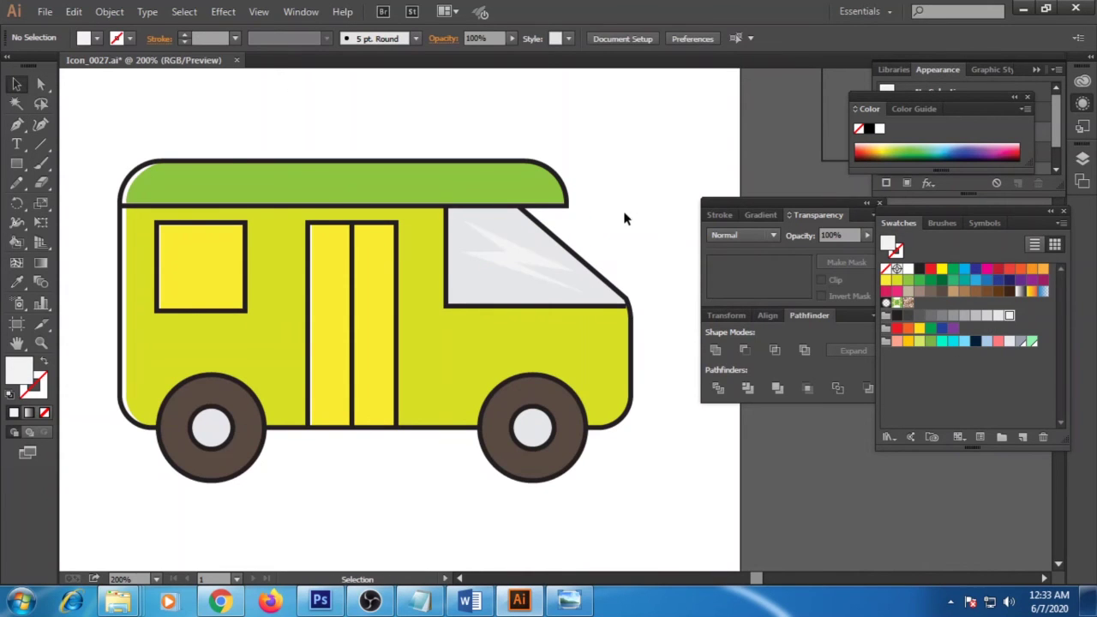
# Change the van body's fill to a darker yellow.
pyautogui.hotkey('ctrl', '-')
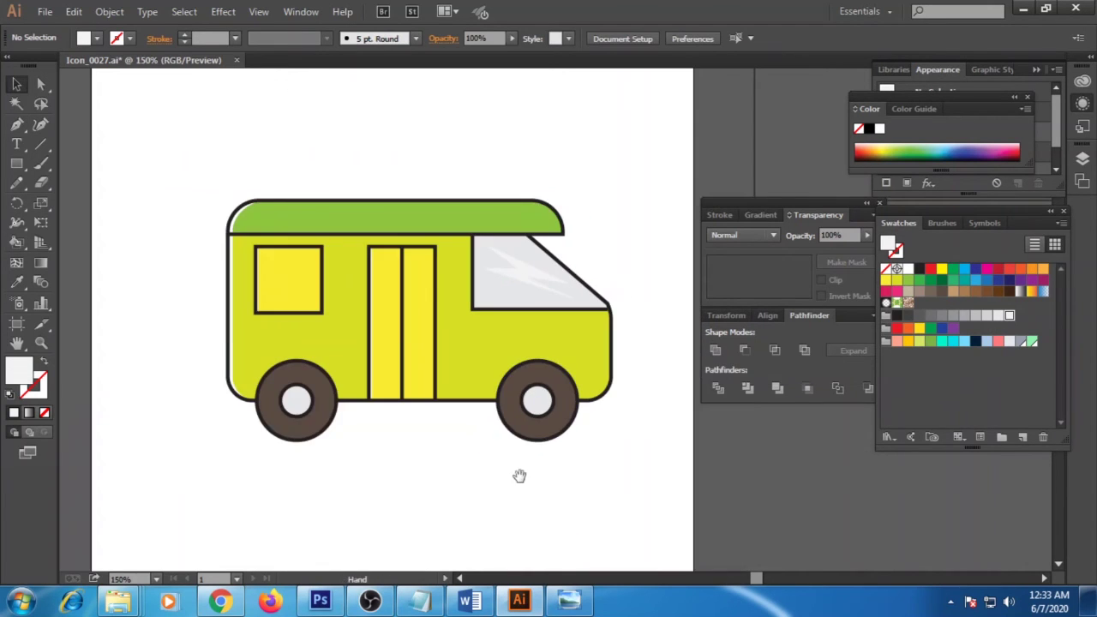
pyautogui.click(516, 360)
pyautogui.doubleClick(19, 371)
pyautogui.click(612, 232)
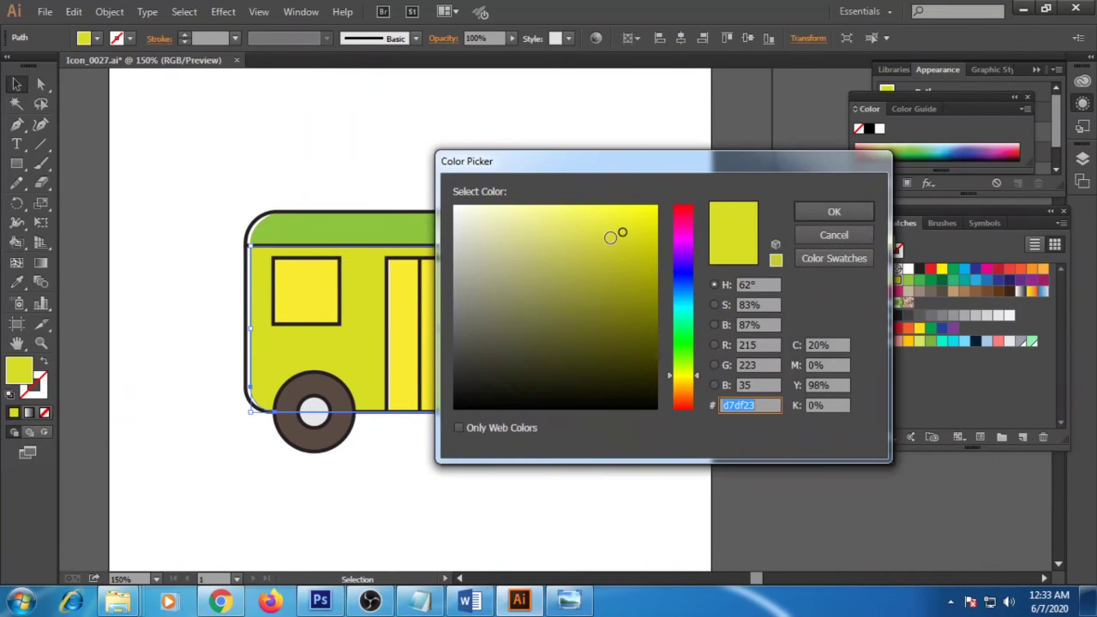
pyautogui.click(832, 214)
# Nudge a point to reshape the van's lower front corner.
pyautogui.hotkey('ctrl', '+')
pyautogui.hotkey('ctrl', '+')
pyautogui.hotkey('ctrl', '+')
pyautogui.press('a')
pyautogui.moveTo(562, 274); pyautogui.dragTo(569, 275)
pyautogui.click(598, 306)
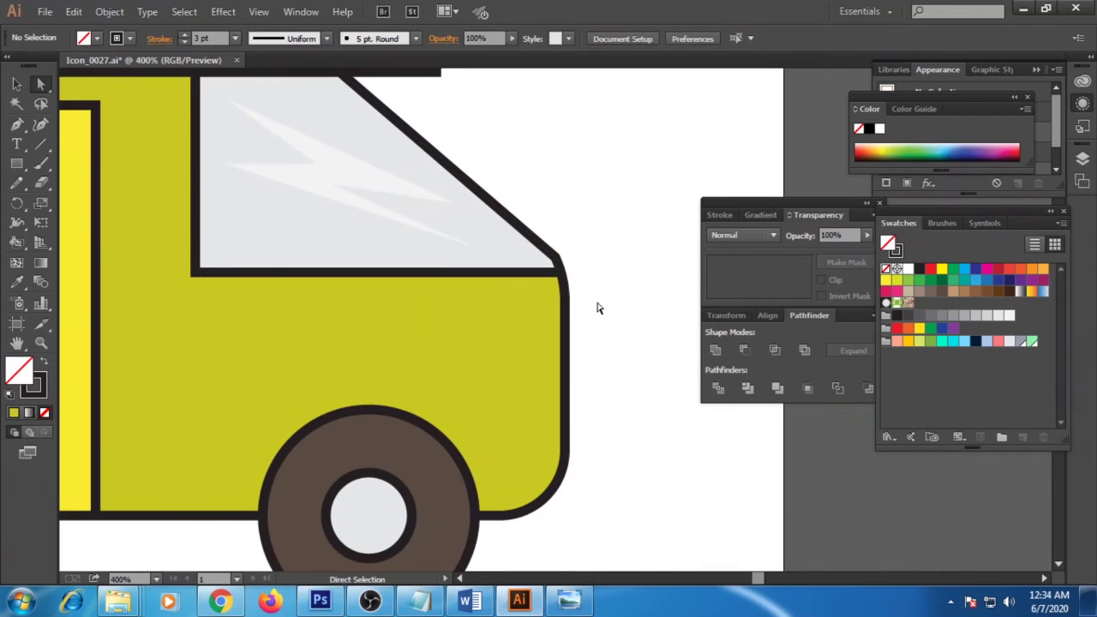
pyautogui.scroll(-3, 554, 275)
# Draw a tall narrow bumper rectangle at the front and delete its left side.
pyautogui.click(17, 162)
pyautogui.click(73, 163)
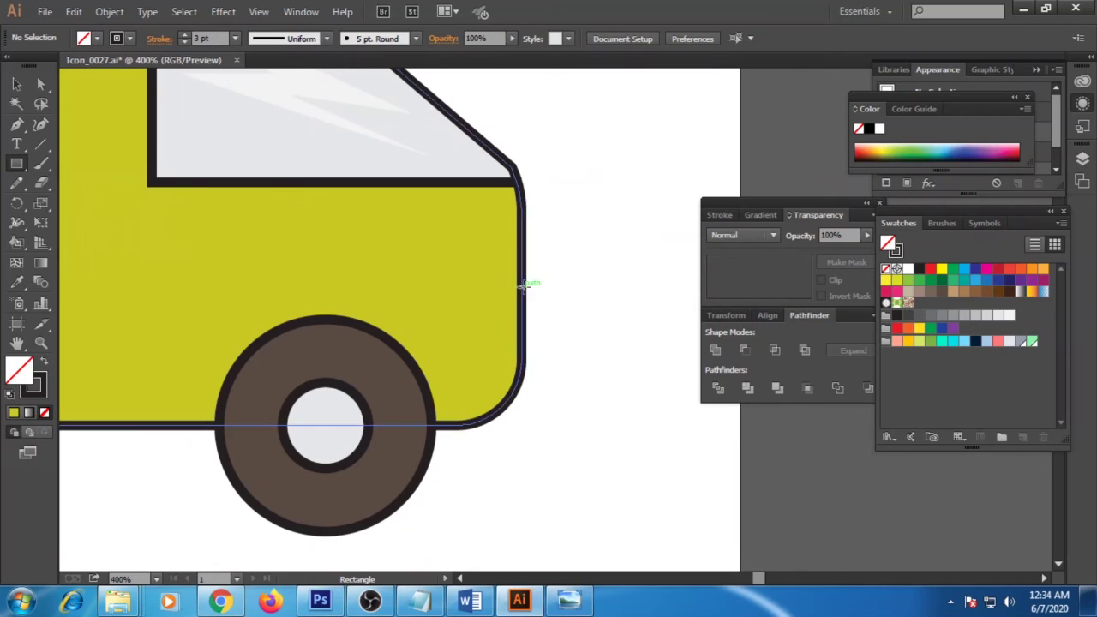
pyautogui.moveTo(521, 285); pyautogui.dragTo(560, 370)
pyautogui.press('+')
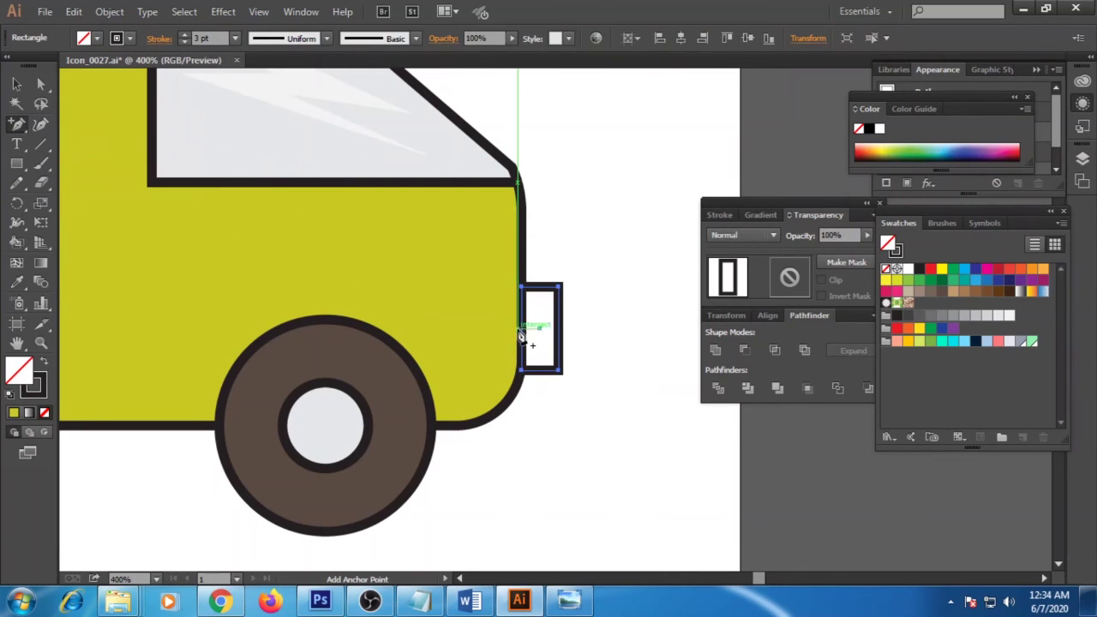
pyautogui.keyDown('ctrl'); pyautogui.click(522, 329); pyautogui.keyUp('ctrl')
pyautogui.press('Delete')
# Round the bumper's outer corners, fill it green, and draw a small headlight rectangle above it.
pyautogui.press('a')
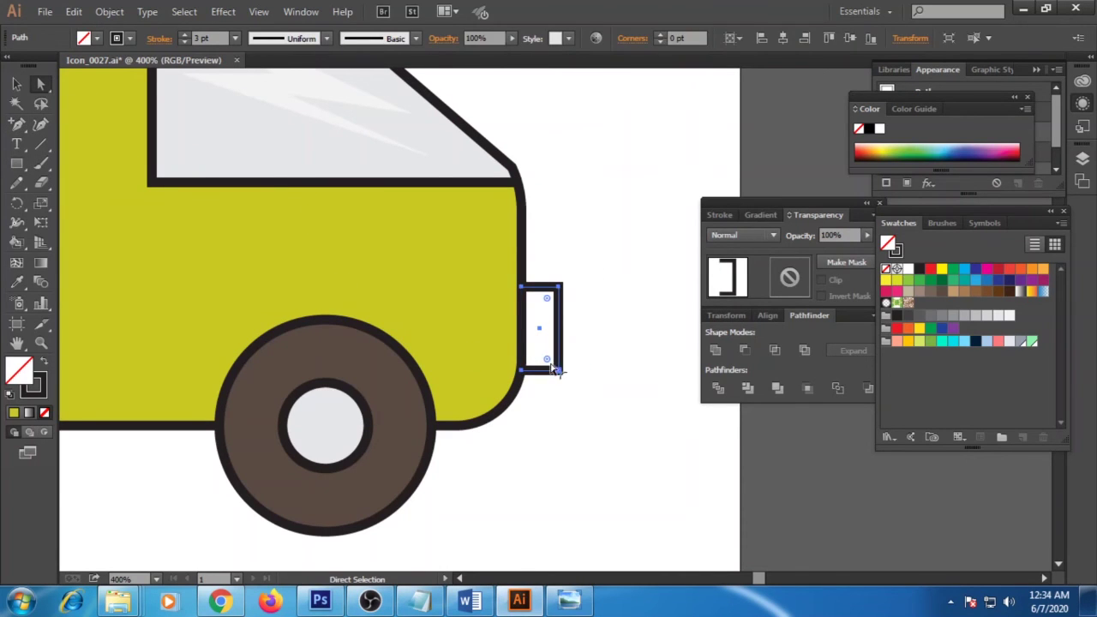
pyautogui.moveTo(600, 392); pyautogui.dragTo(513, 276)
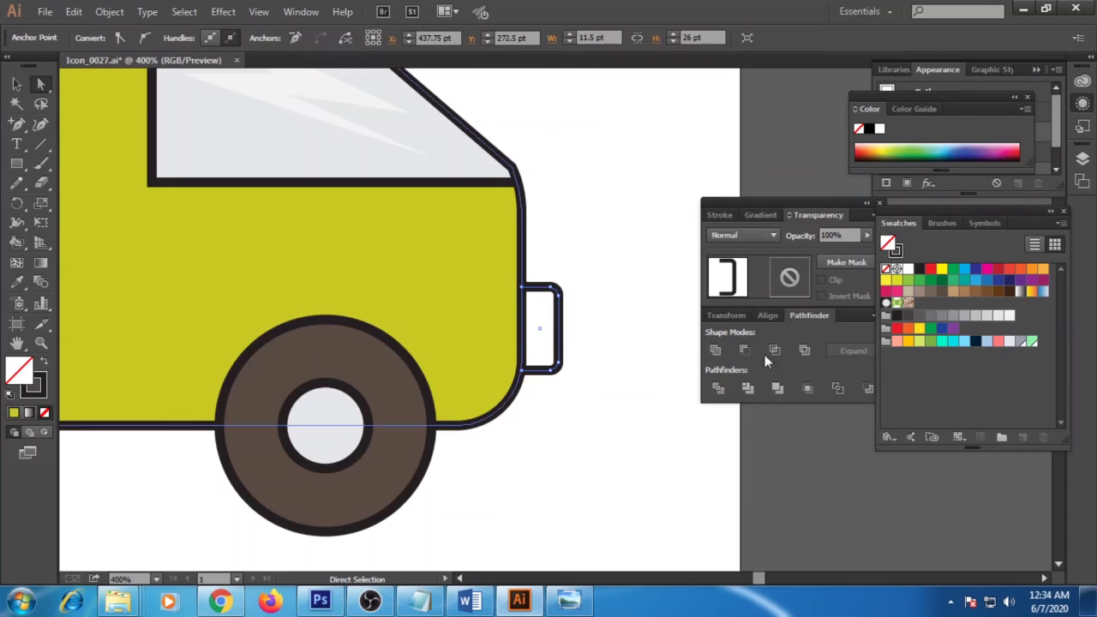
pyautogui.click(942, 280)
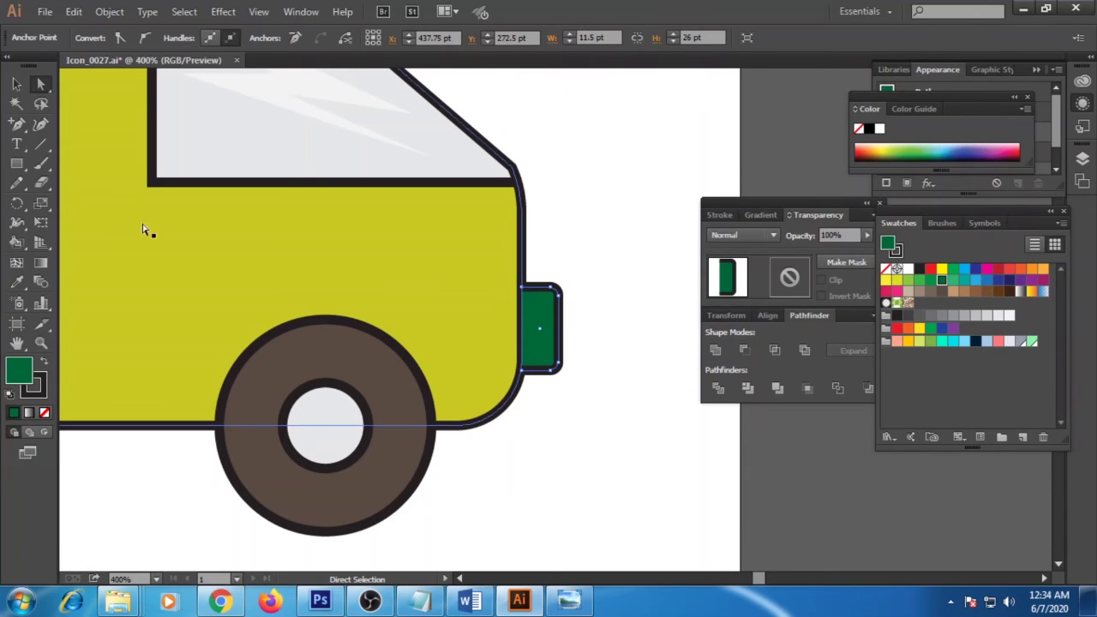
pyautogui.press('v')
pyautogui.click(601, 352)
pyautogui.moveTo(601, 352); pyautogui.dragTo(599, 389)
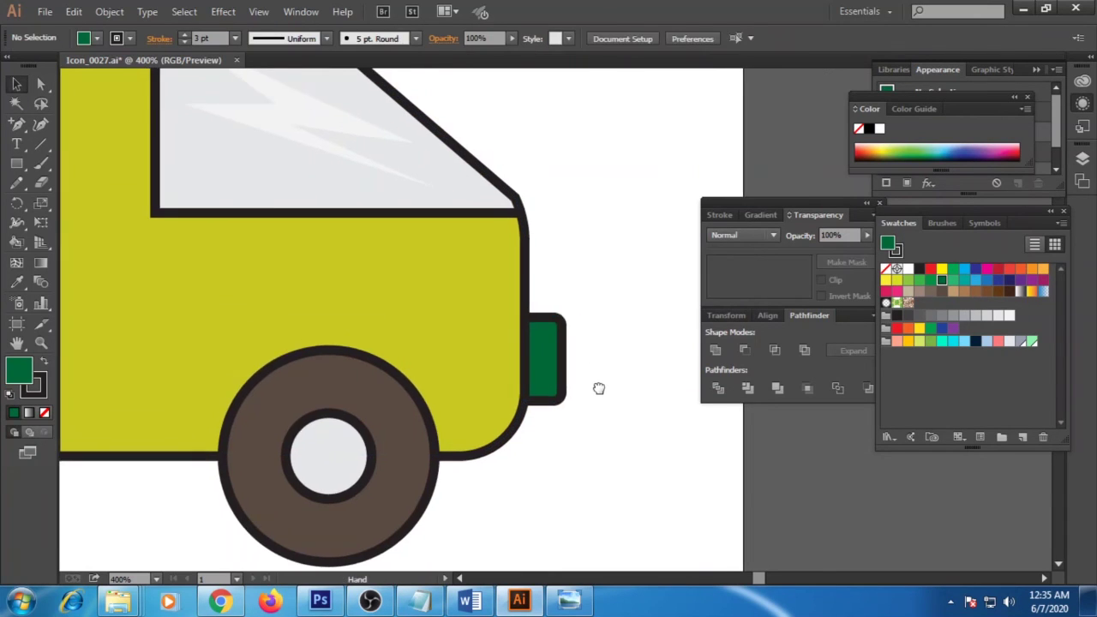
pyautogui.press('m')
pyautogui.moveTo(524, 243); pyautogui.dragTo(545, 306)
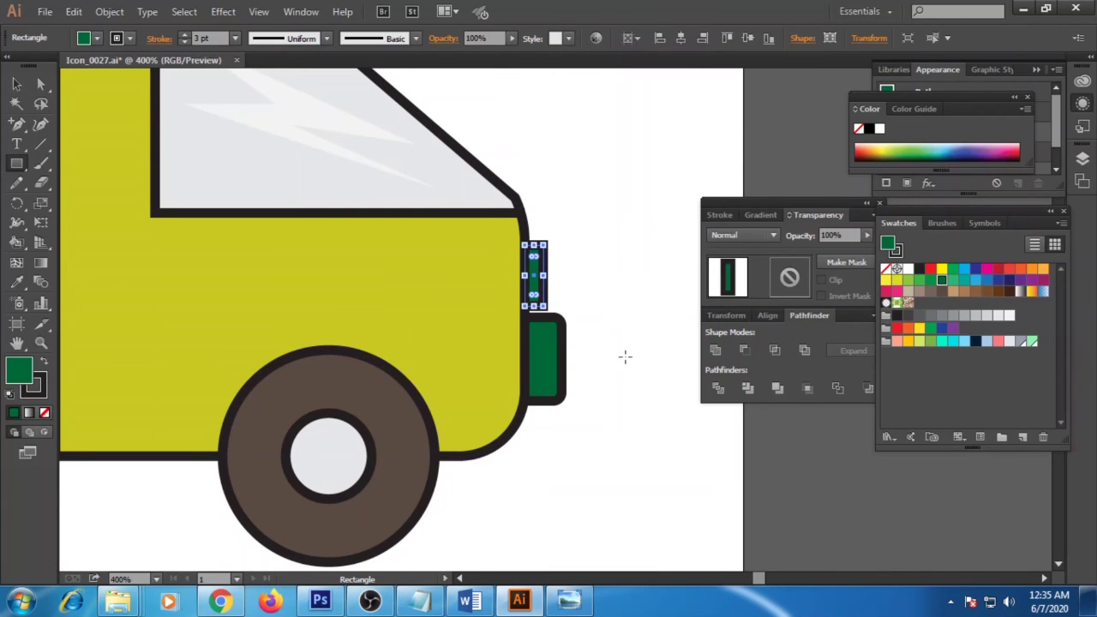
# Round the headlight's outer corners and fill it yellow.
pyautogui.press('+')
pyautogui.click(545, 274)
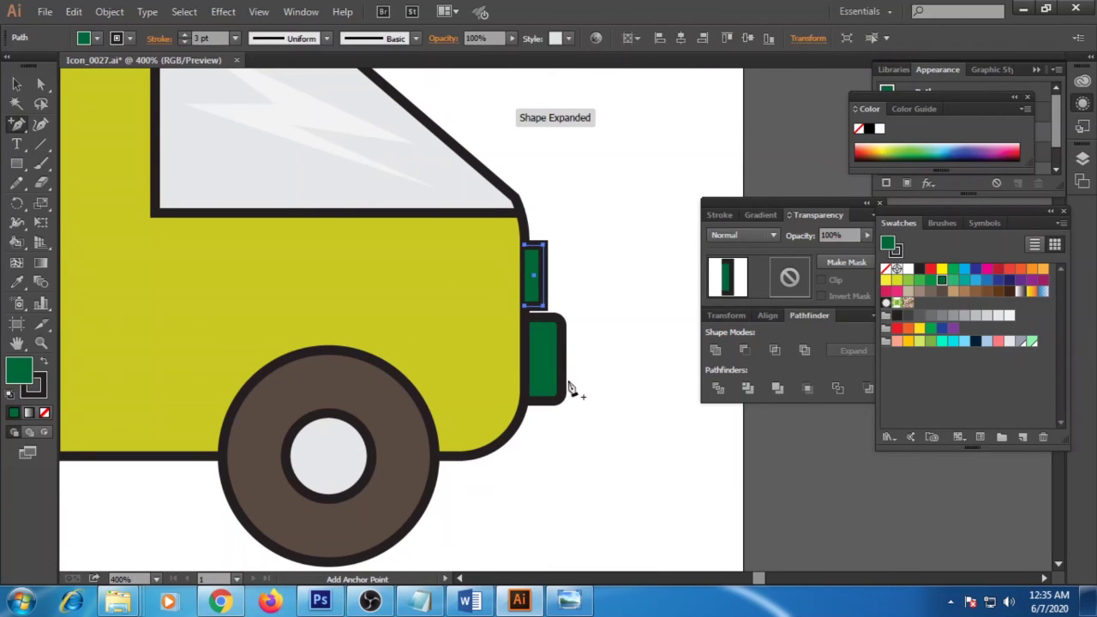
pyautogui.click(40, 83)
pyautogui.keyDown('shift'); pyautogui.click(497, 257); pyautogui.keyUp('shift')
pyautogui.click(804, 348)
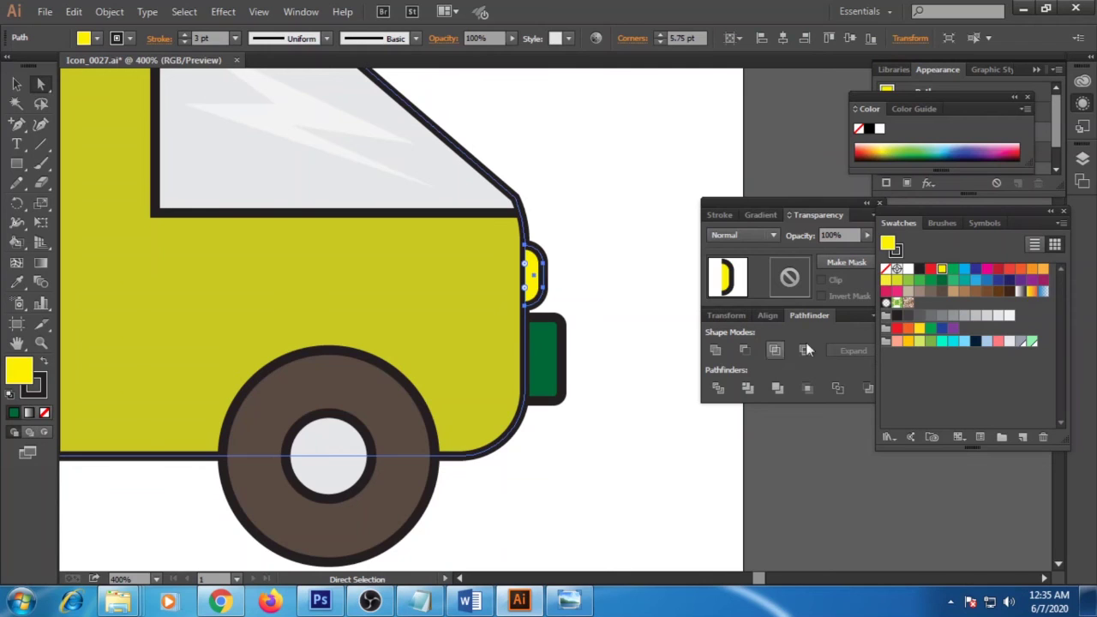
pyautogui.press('v')
# Make a horizontally reflected red copy of the headlight as the rear light at the van's back edge.
pyautogui.click(545, 277)
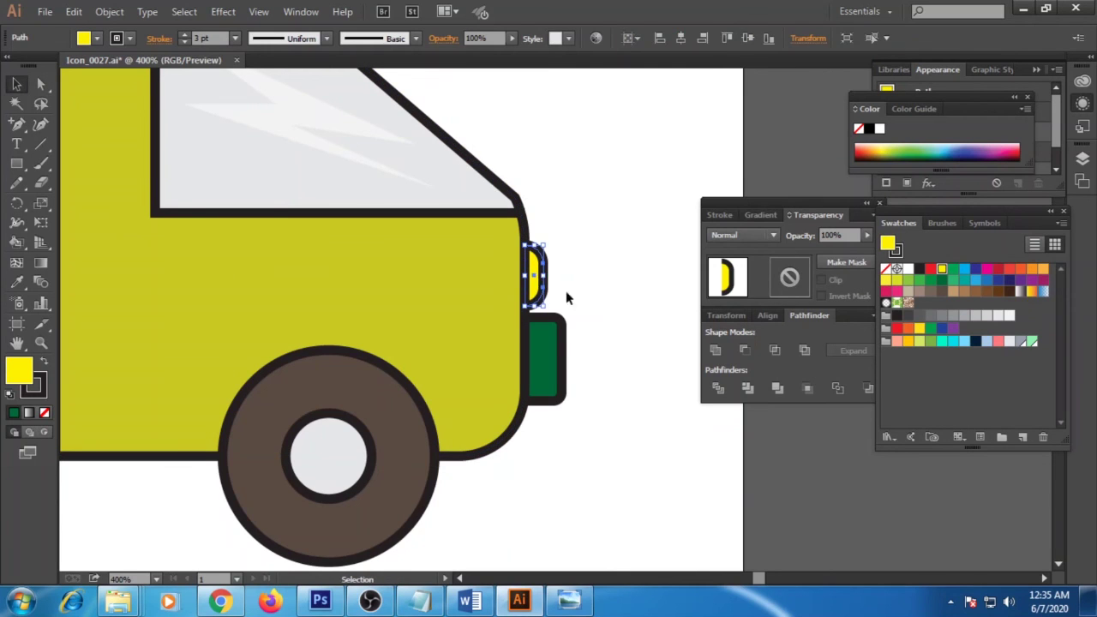
pyautogui.moveTo(533, 273); pyautogui.dragTo(624, 421)
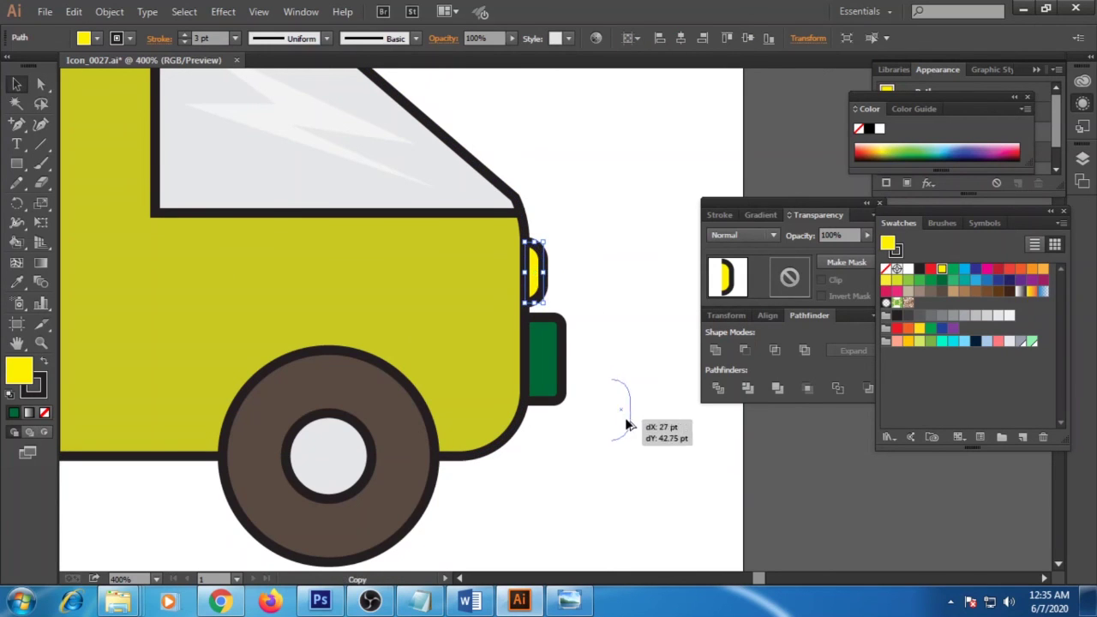
pyautogui.rightClick(625, 421)
pyautogui.click(638, 419)
pyautogui.press('Return')
pyautogui.click(932, 269)
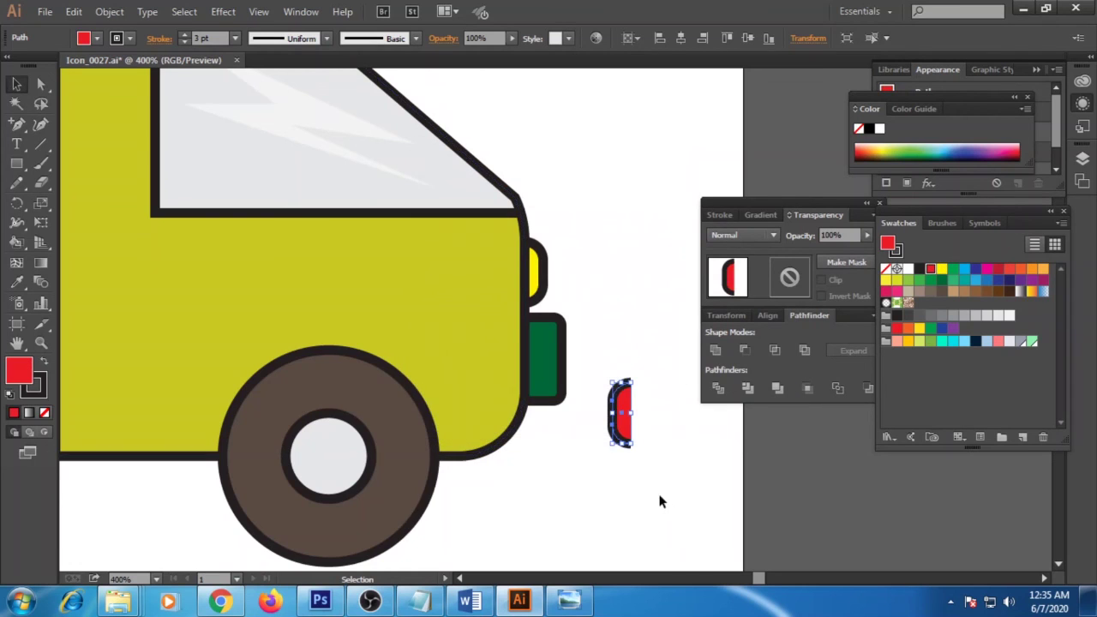
pyautogui.hotkey('ctrl', '-')
pyautogui.hotkey('ctrl', '-')
pyautogui.hotkey('ctrl', '-')
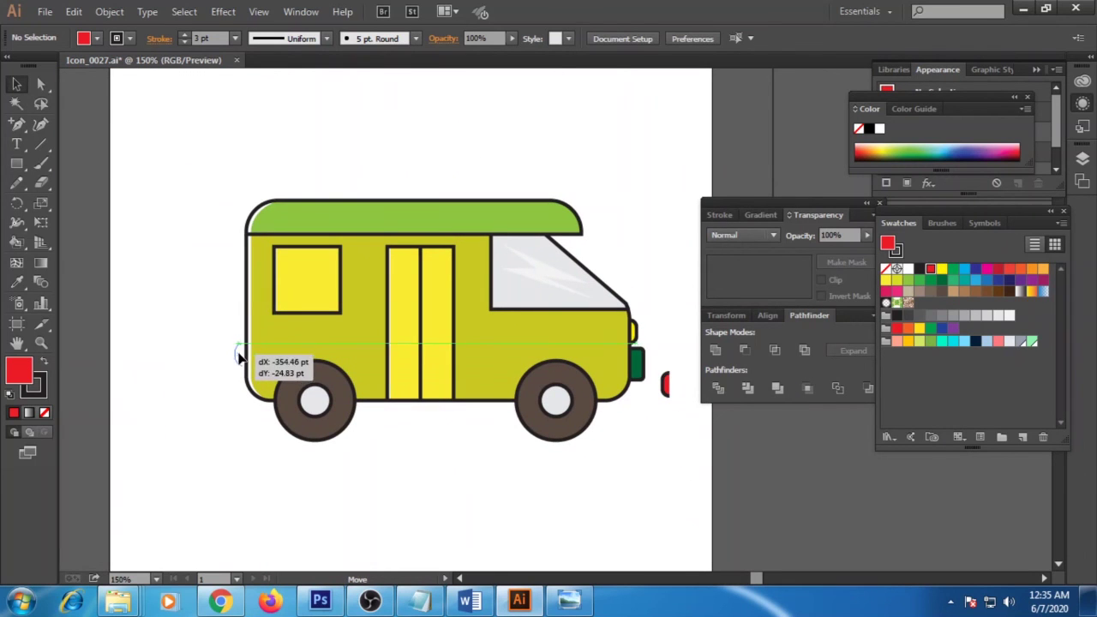
pyautogui.moveTo(239, 358); pyautogui.dragTo(241, 316)
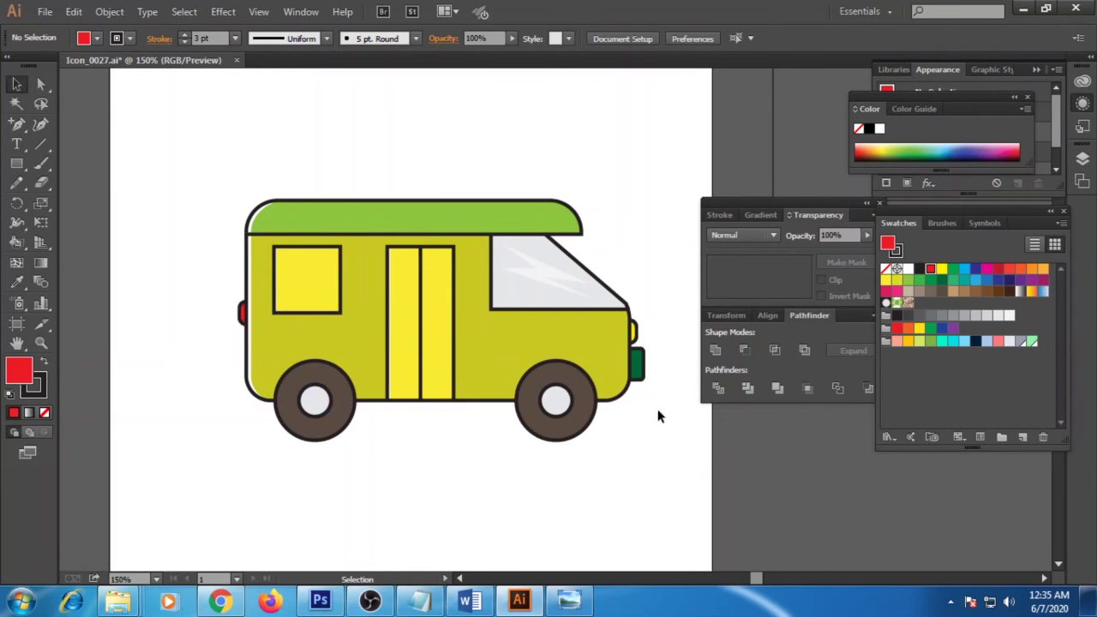
# Copy the green bumper to the van's rear and reflect it.
pyautogui.click(638, 365)
pyautogui.moveTo(638, 365)
pyautogui.mouseDown()
pyautogui.moveTo(219, 370)
pyautogui.moveTo(229, 384)
pyautogui.moveTo(240, 374)
pyautogui.mouseUp()
pyautogui.rightClick(219, 369)
pyautogui.click(412, 381)
pyautogui.click(551, 398)
pyautogui.click(243, 438)
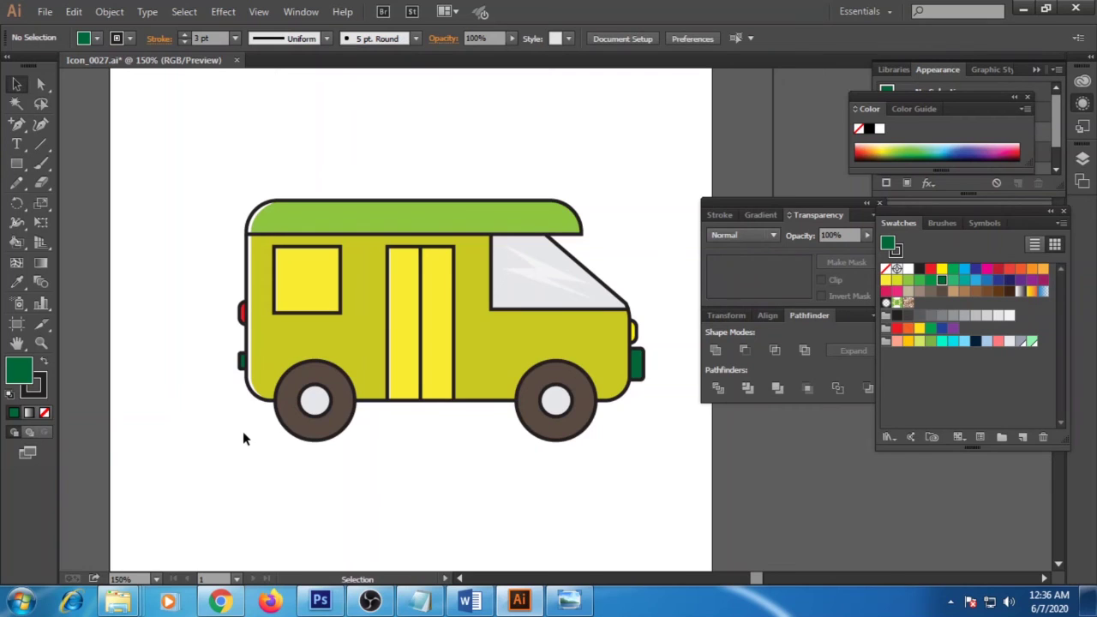
# Nudge the rear bumper and stretch its edge to meet the van outline.
pyautogui.scroll(2, 243, 436)
pyautogui.click(238, 384)
pyautogui.hotkey('shift', 'Left')
pyautogui.press('a')
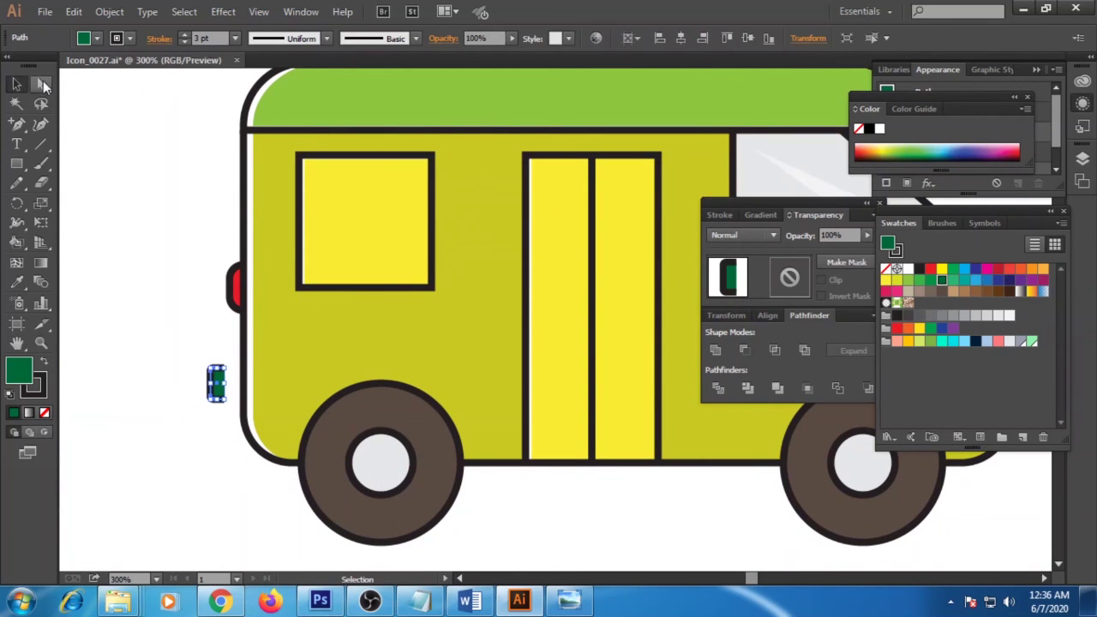
pyautogui.moveTo(233, 417); pyautogui.dragTo(220, 350)
pyautogui.hotkey('shift', 'Right')
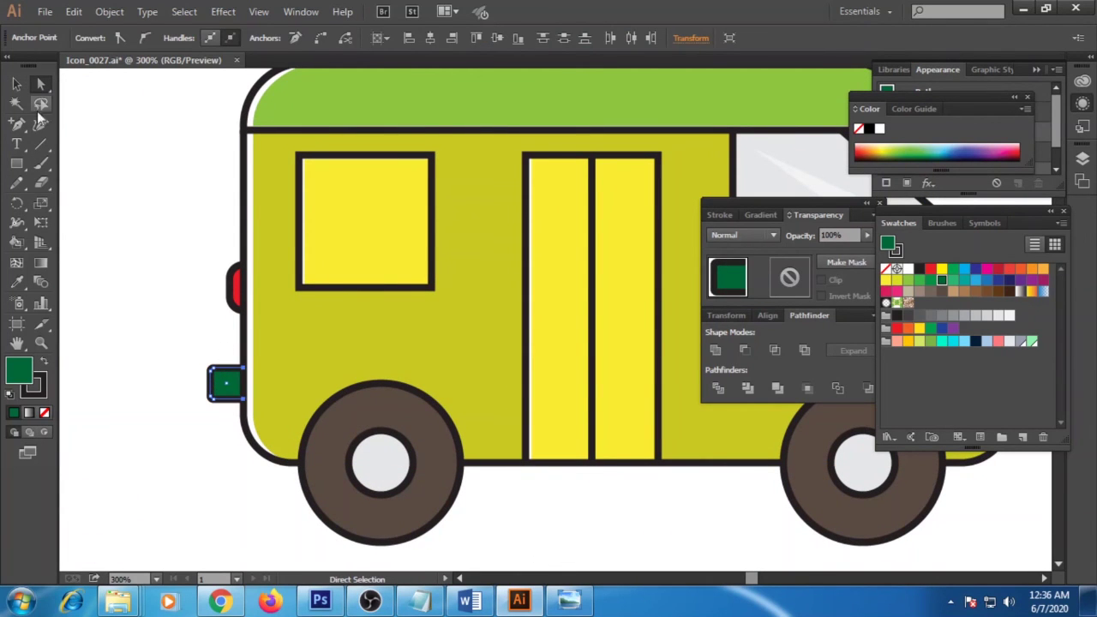
pyautogui.press('v')
pyautogui.click(141, 326)
# Select the whole finished van to check it, then deselect.
pyautogui.scroll(-2, 233, 426)
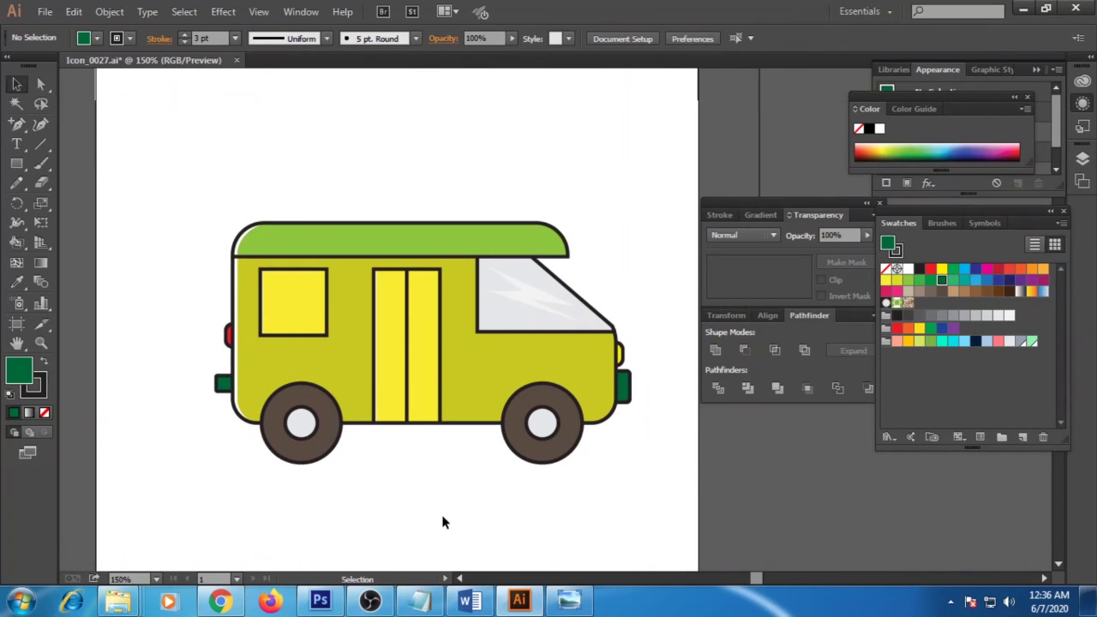
pyautogui.moveTo(141, 170); pyautogui.dragTo(642, 463)
pyautogui.click(581, 497)
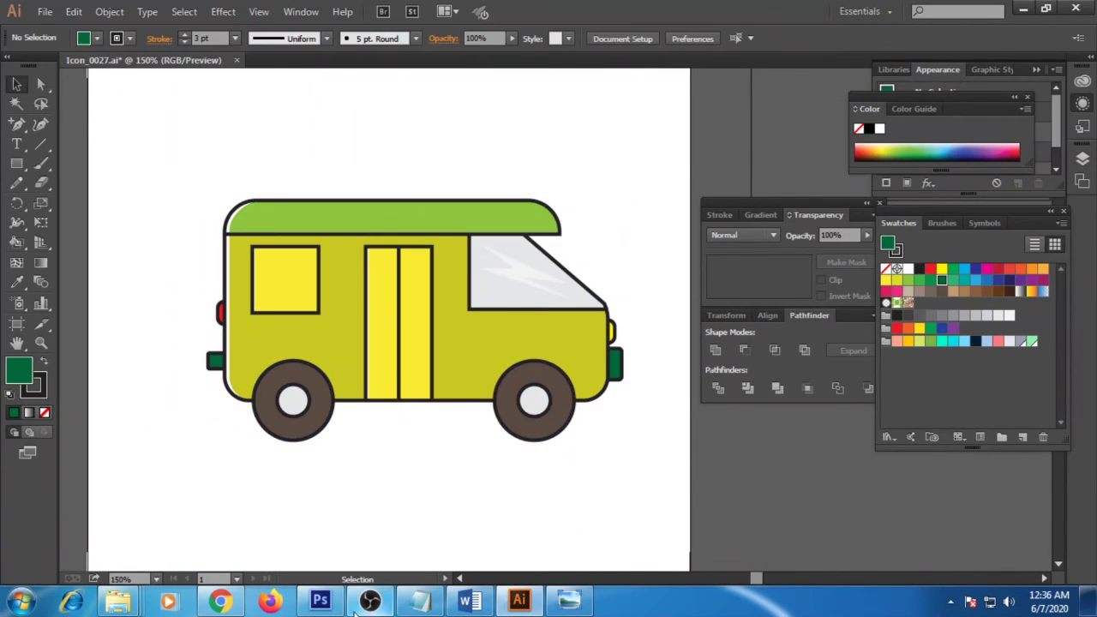
pyautogui.click(369, 601)
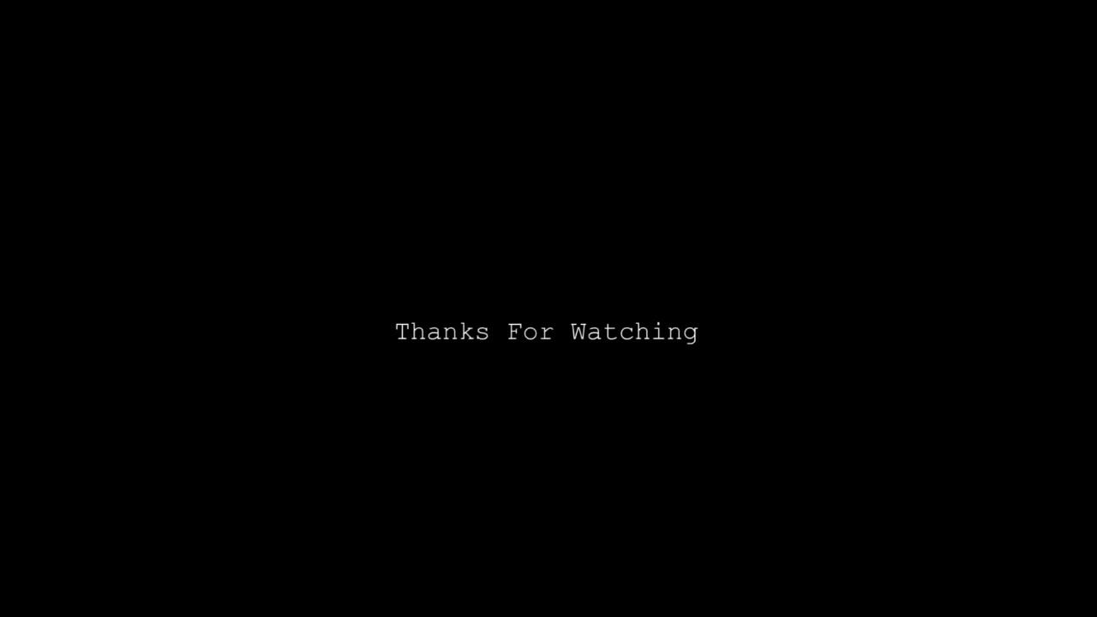